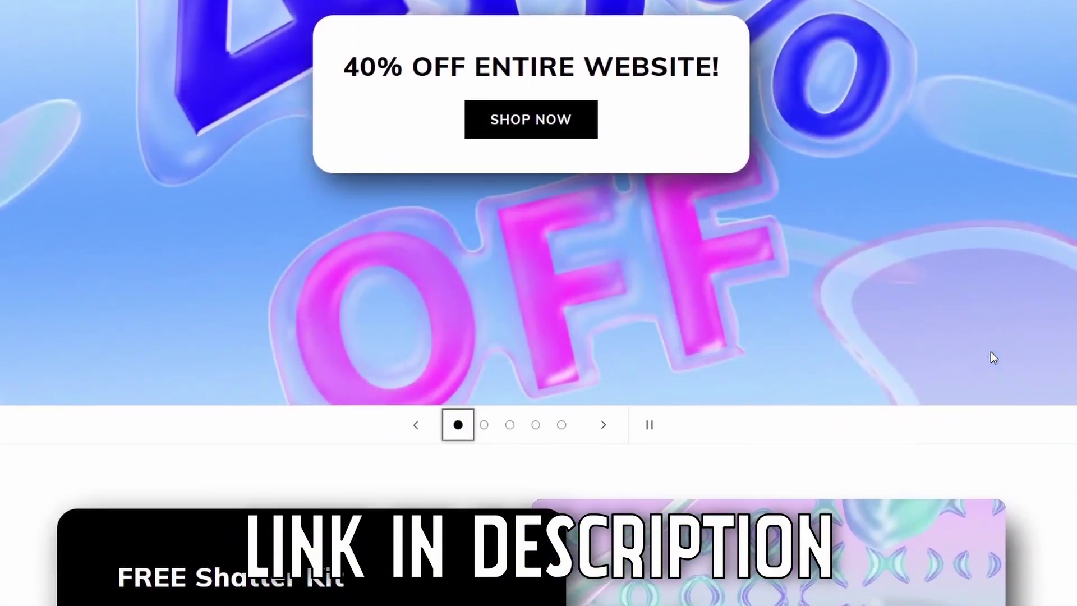
{"action": "scroll", "coordinate": [993, 357], "scroll_direction": "down", "scroll_amount": 5}
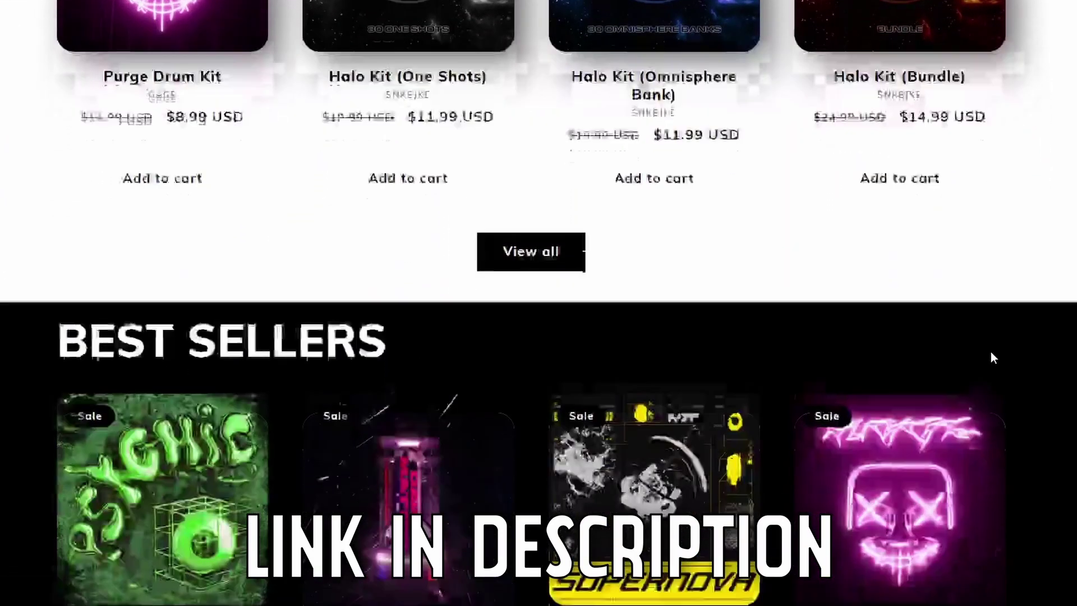
{"action": "scroll", "coordinate": [991, 352], "scroll_direction": "down", "scroll_amount": 3}
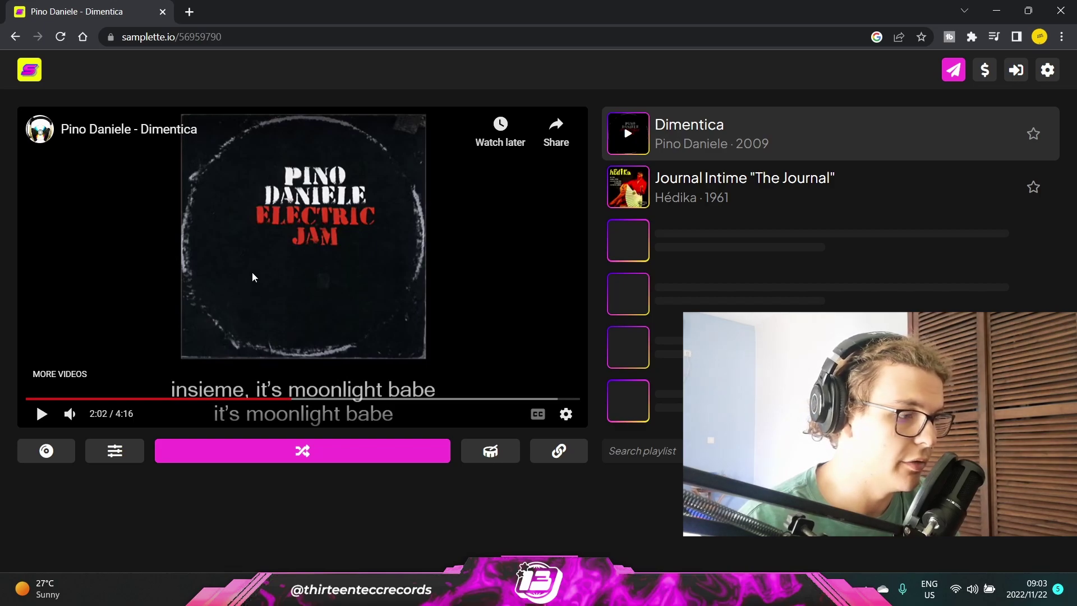
{"action": "left_click", "coordinate": [47, 451]}
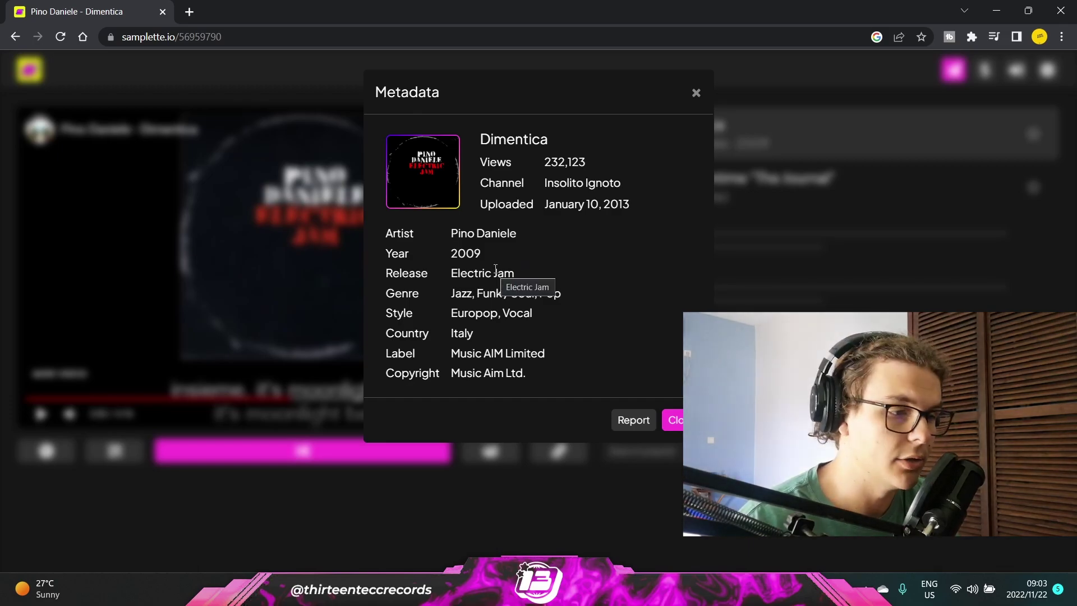
{"action": "left_click_drag", "start_coordinate": [446, 285], "coordinate": [586, 305]}
{"action": "left_click", "coordinate": [523, 305]}
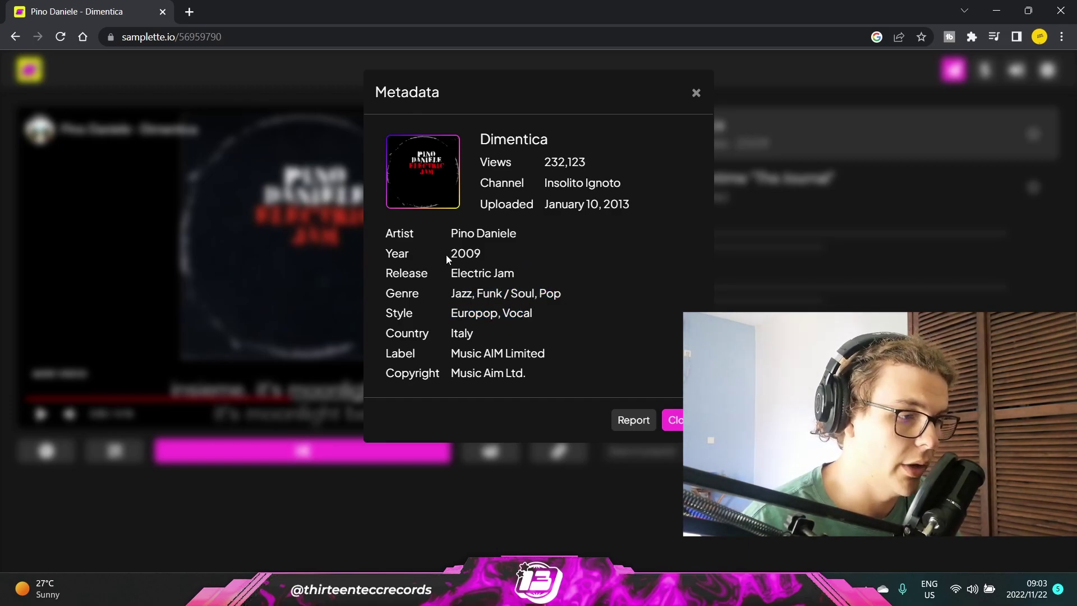
{"action": "left_click_drag", "start_coordinate": [450, 253], "coordinate": [526, 245]}
{"action": "left_click", "coordinate": [526, 245]}
{"action": "left_click_drag", "start_coordinate": [460, 234], "coordinate": [594, 243]}
{"action": "left_click", "coordinate": [594, 243]}
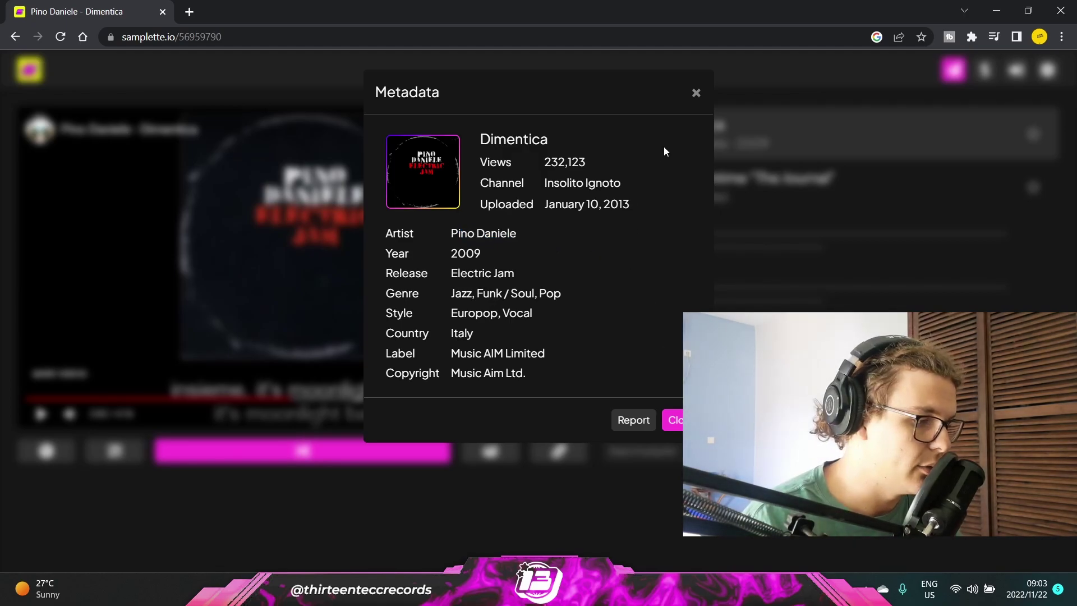
{"action": "left_click", "coordinate": [667, 418]}
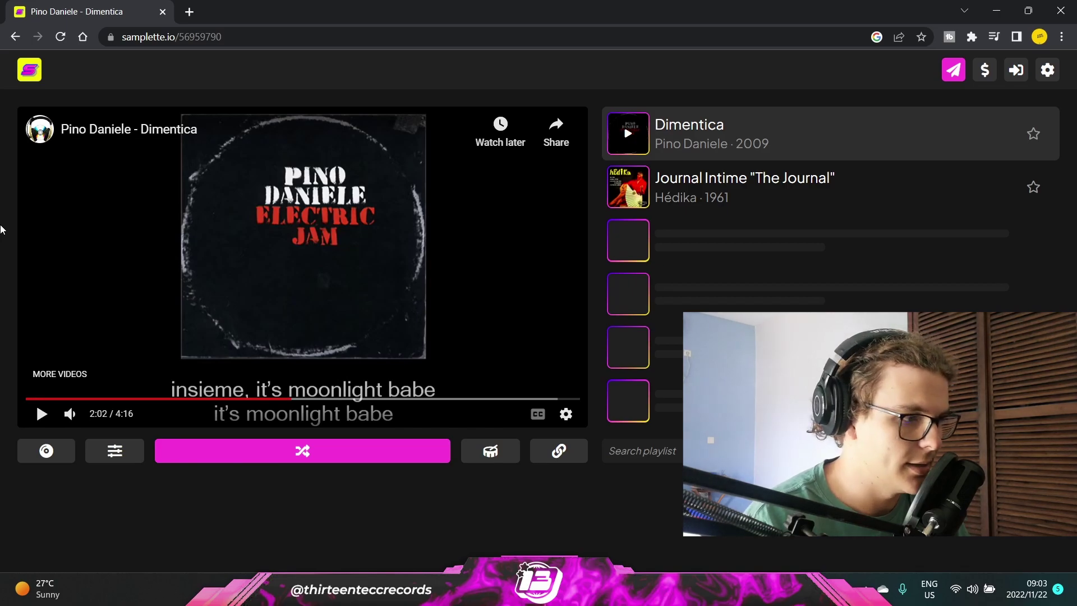
Open Samplette's Filters and browse the Genre, Style and Country lists.
{"action": "left_click", "coordinate": [128, 453]}
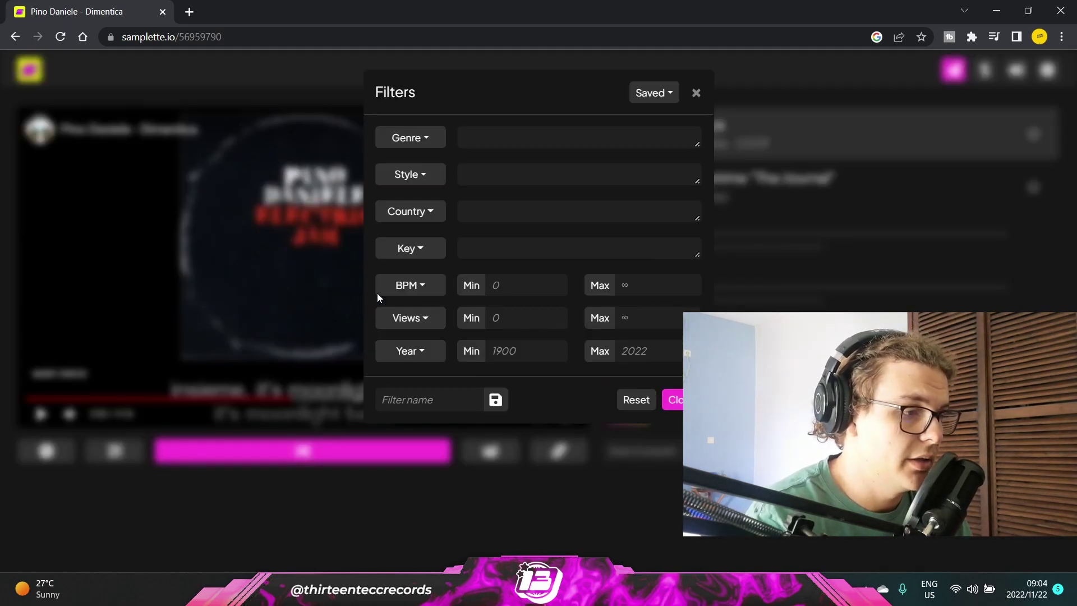
{"action": "left_click", "coordinate": [421, 135]}
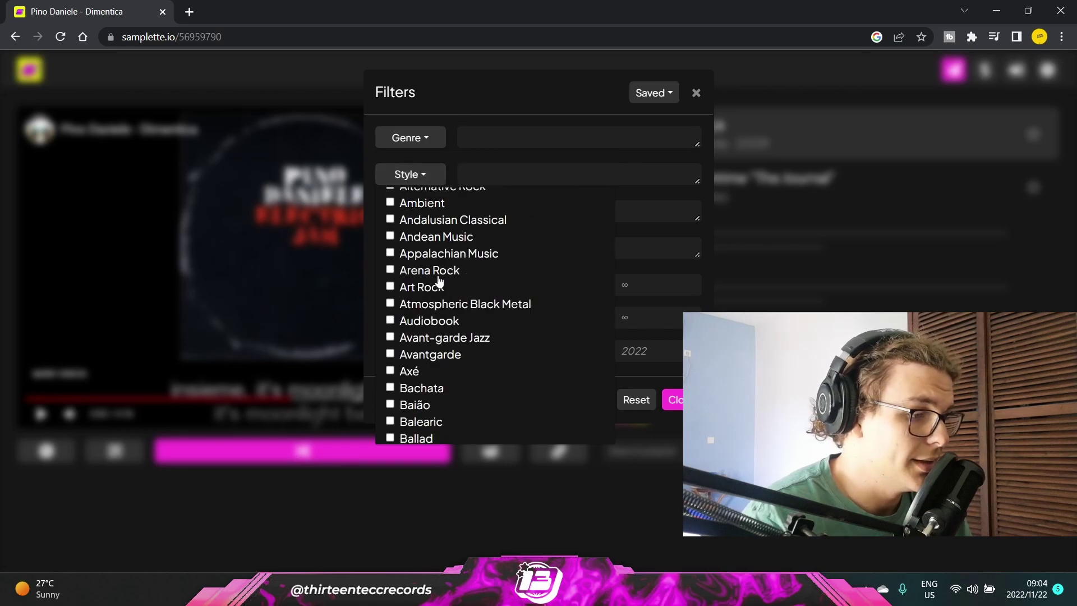
{"action": "scroll", "coordinate": [435, 278], "scroll_direction": "down", "scroll_amount": 2}
{"action": "scroll", "coordinate": [433, 262], "scroll_direction": "down", "scroll_amount": 4}
{"action": "left_click", "coordinate": [442, 130]}
{"action": "left_click", "coordinate": [427, 216]}
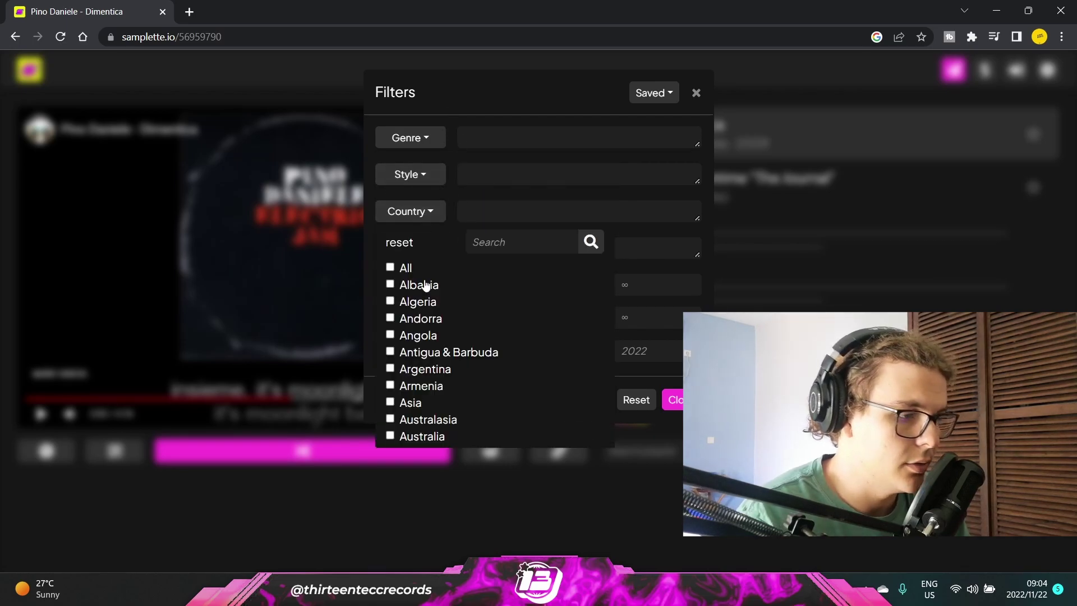
{"action": "scroll", "coordinate": [415, 334], "scroll_direction": "down", "scroll_amount": 3}
{"action": "left_click", "coordinate": [371, 244]}
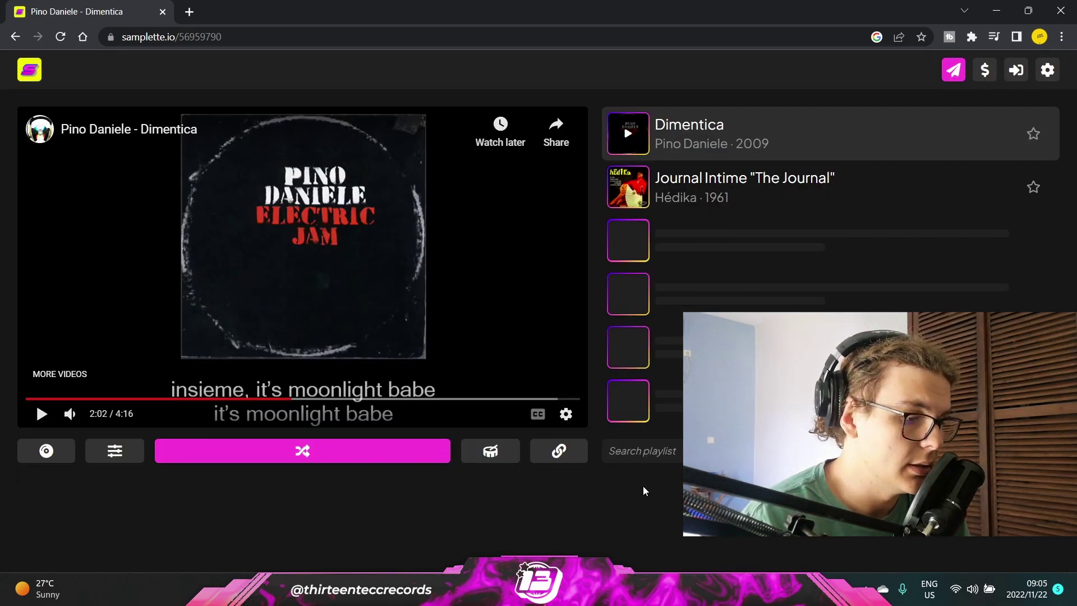
Tap out the sample's BPM and copy the sample's link.
{"action": "left_click", "coordinate": [482, 452]}
{"action": "left_click", "coordinate": [500, 455]}
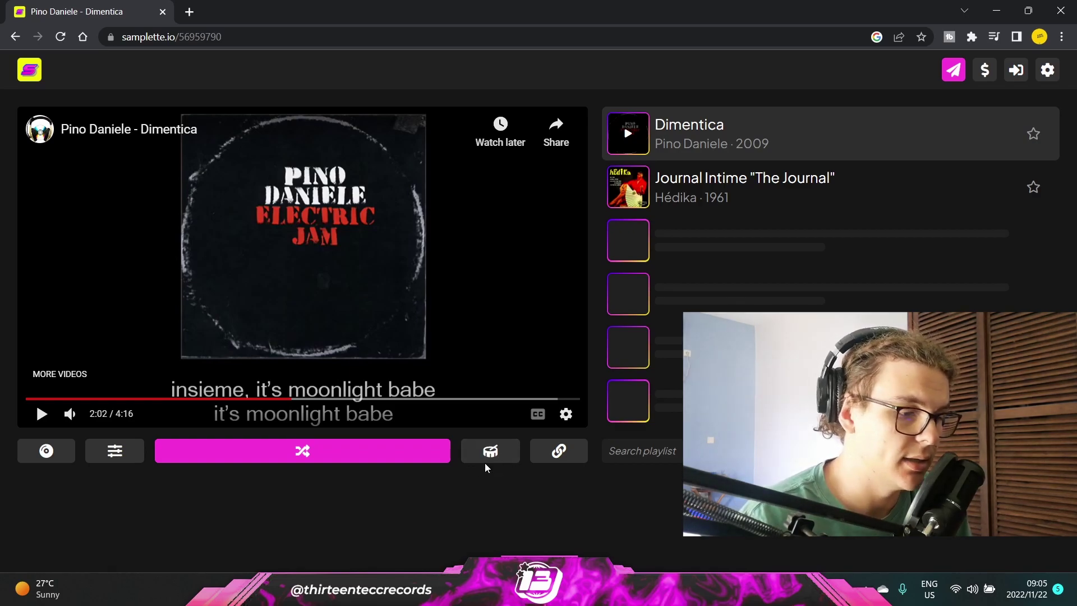
{"action": "left_click", "coordinate": [489, 450]}
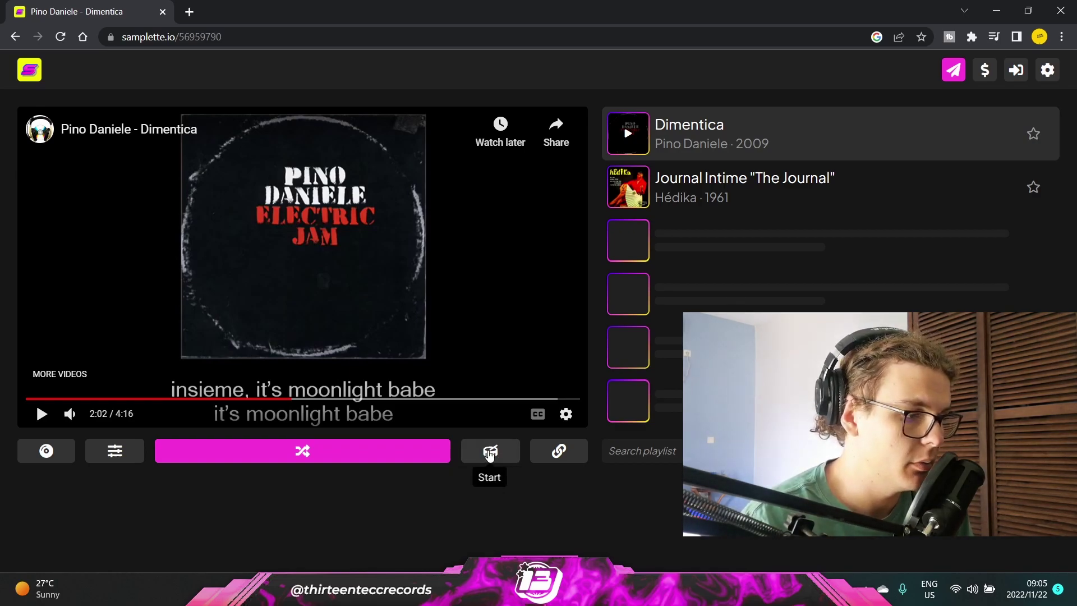
{"action": "left_click", "coordinate": [566, 459]}
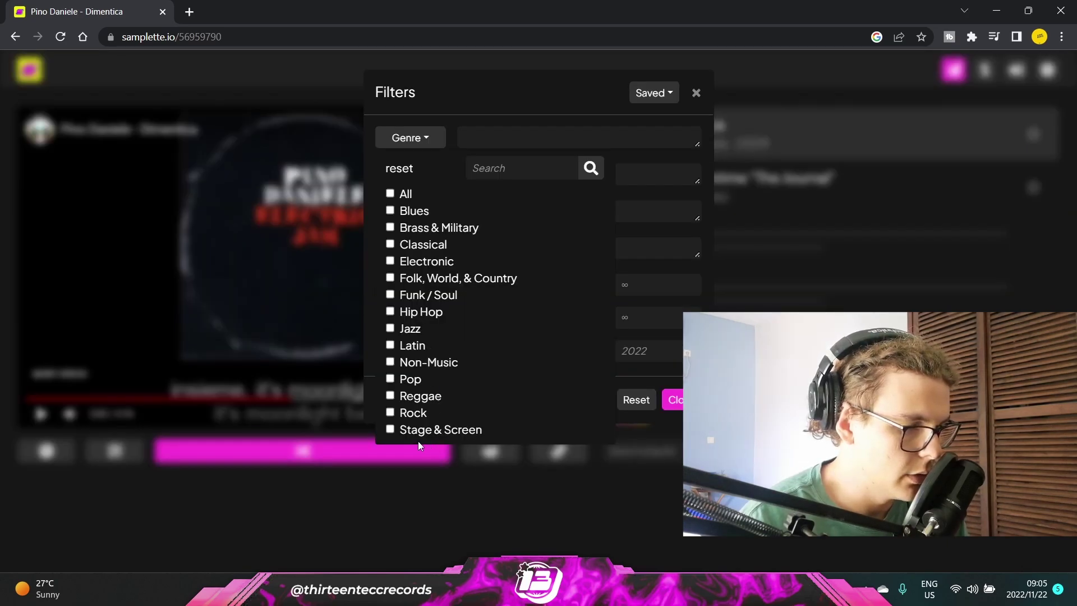
Tick Hip Hop in the Genre filter, then open the style options.
{"action": "left_click", "coordinate": [425, 319]}
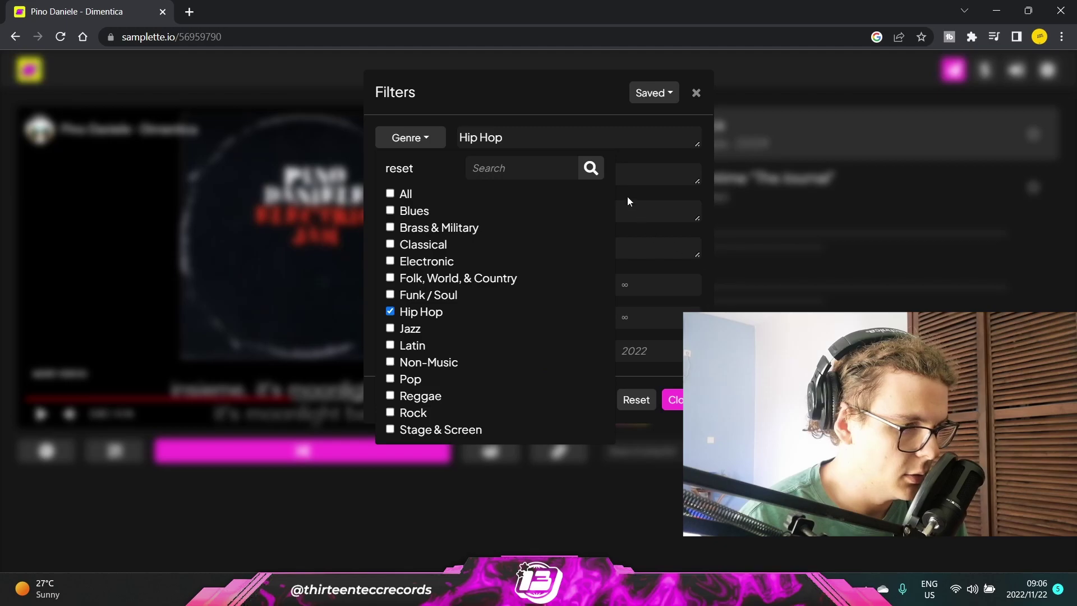
{"action": "left_click", "coordinate": [583, 96]}
{"action": "left_click", "coordinate": [409, 173]}
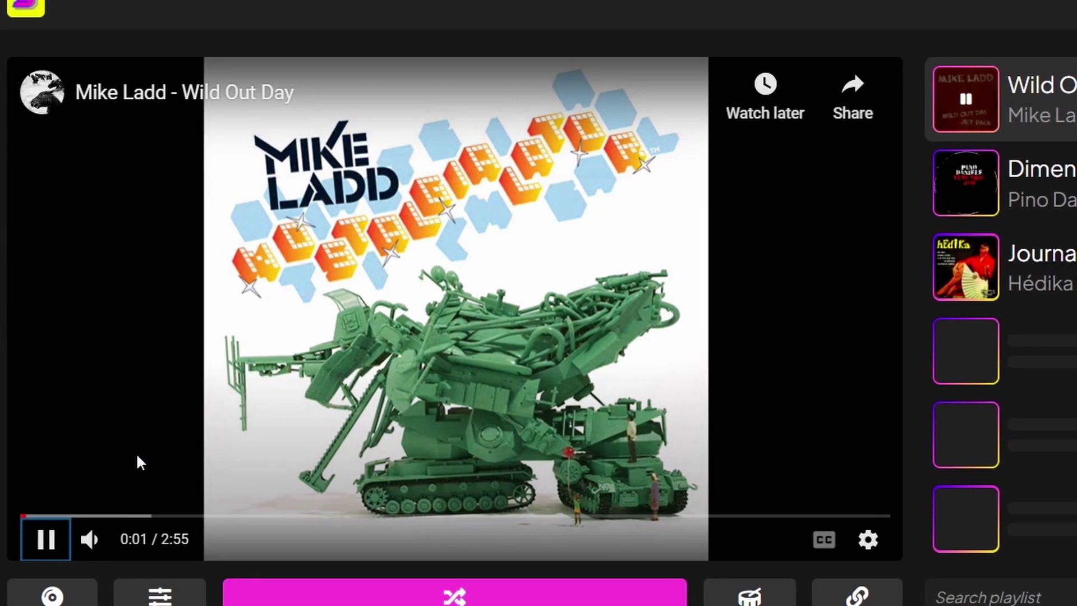
Raise the Wild Out Day player's volume and open a new browser tab.
{"action": "mouse_move", "coordinate": [90, 540]}
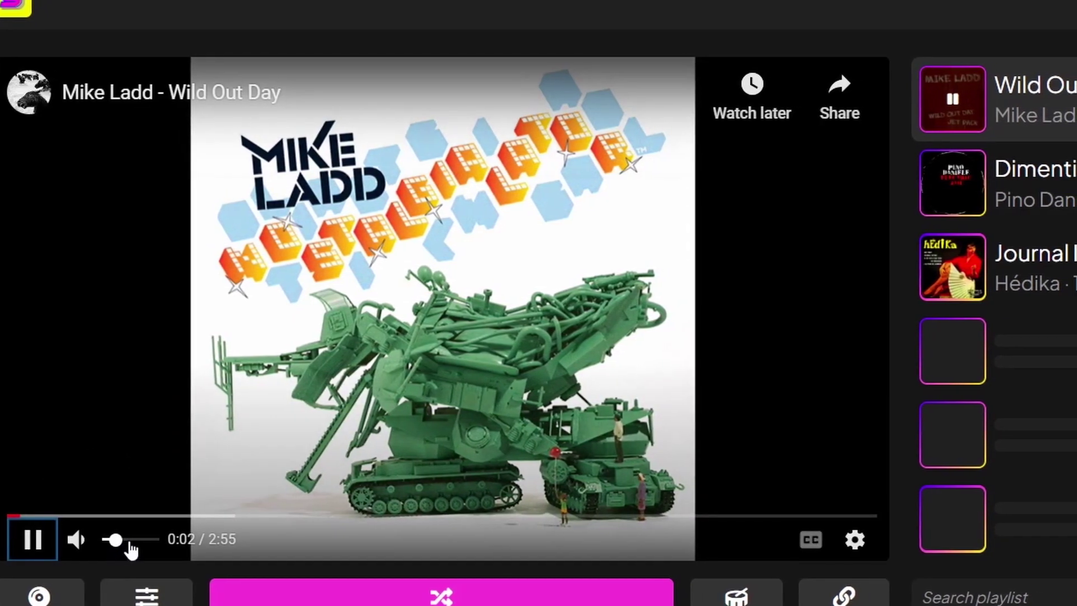
{"action": "left_click", "coordinate": [148, 541]}
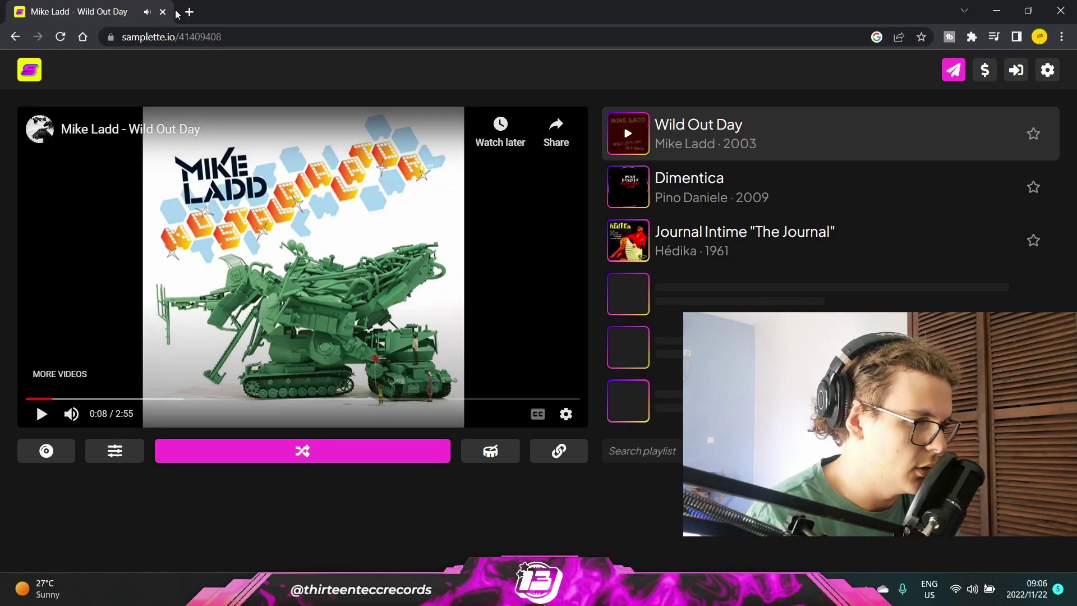
{"action": "left_click", "coordinate": [189, 11]}
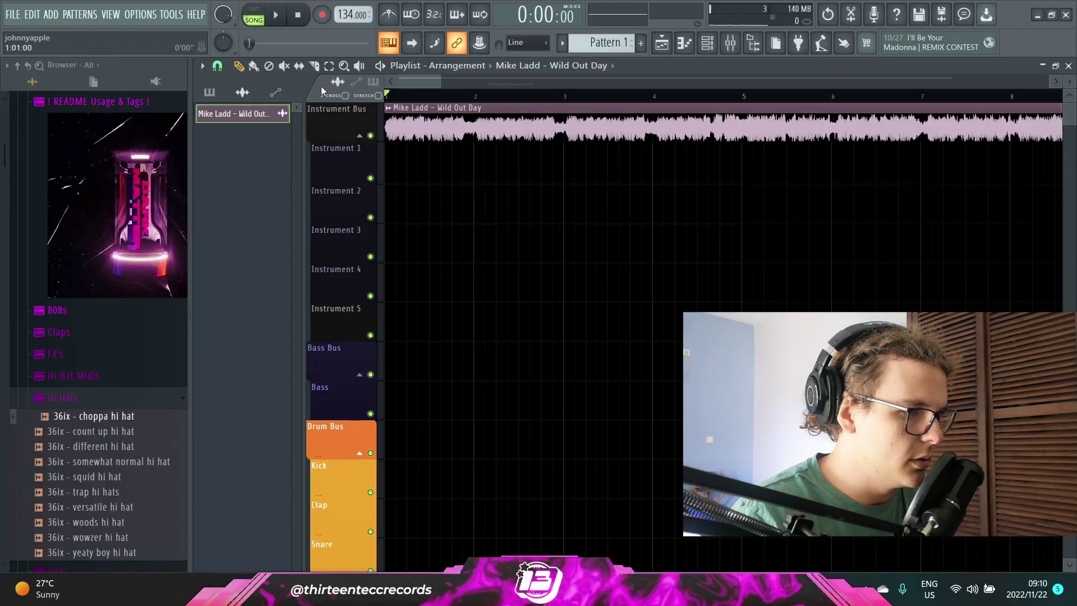
Play the song to audition the Wild Out Day clip in the playlist.
{"action": "scroll", "coordinate": [385, 144], "scroll_direction": "up", "scroll_amount": 6}
{"action": "scroll", "coordinate": [357, 89], "scroll_direction": "down", "scroll_amount": 5}
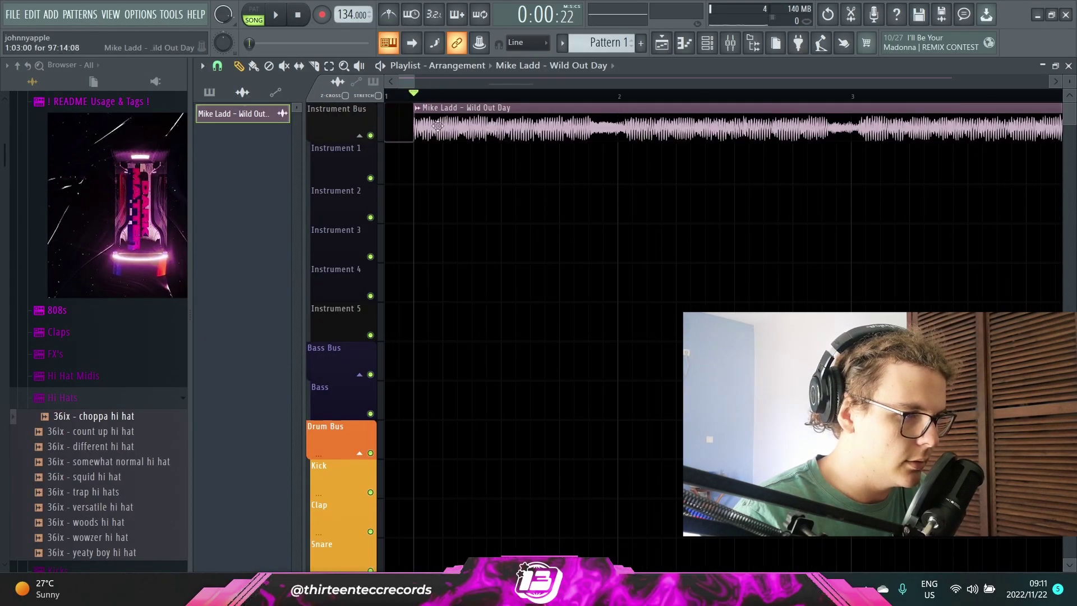
{"action": "key", "text": "space"}
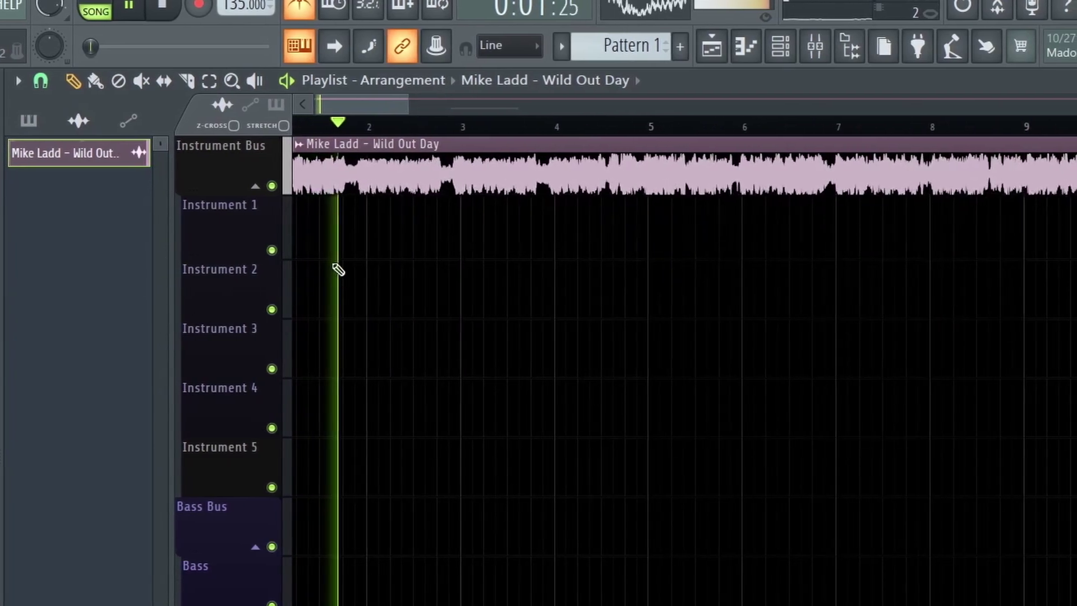
{"action": "scroll", "coordinate": [363, 104], "scroll_direction": "up", "scroll_amount": 4}
{"action": "scroll", "coordinate": [430, 191], "scroll_direction": "up", "scroll_amount": 1}
{"action": "scroll", "coordinate": [337, 154], "scroll_direction": "down", "scroll_amount": 4}
{"action": "scroll", "coordinate": [303, 168], "scroll_direction": "up", "scroll_amount": 3}
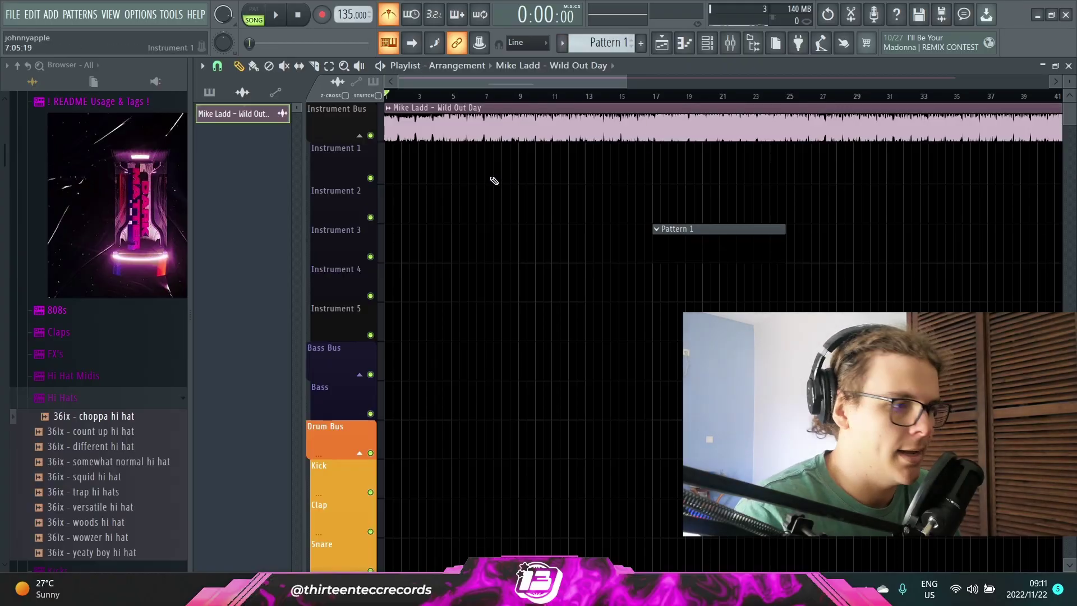
{"action": "scroll", "coordinate": [359, 151], "scroll_direction": "up", "scroll_amount": 4}
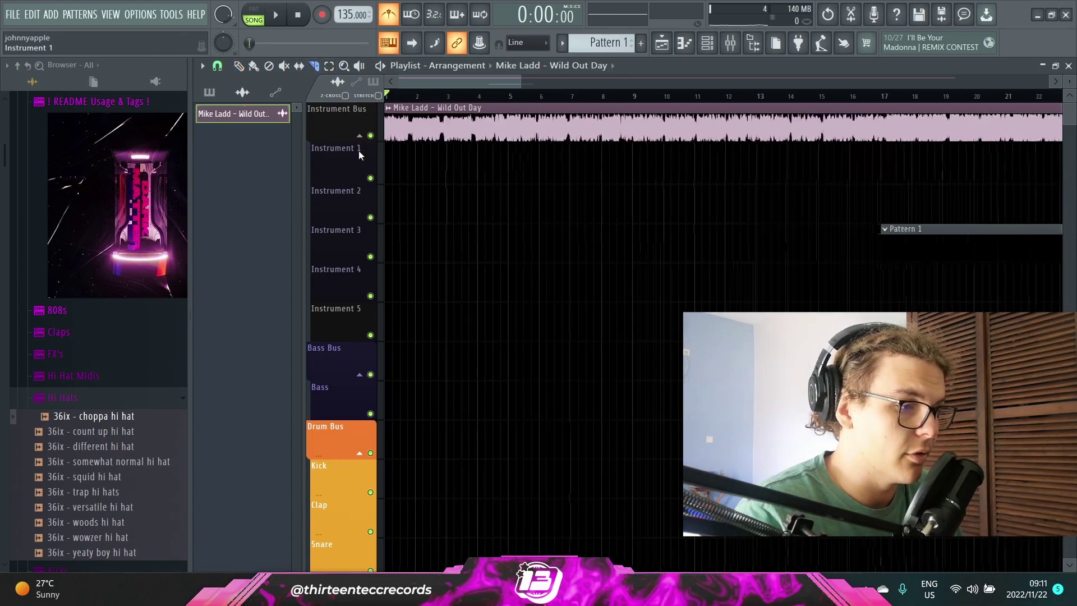
{"action": "scroll", "coordinate": [415, 137], "scroll_direction": "up", "scroll_amount": 2}
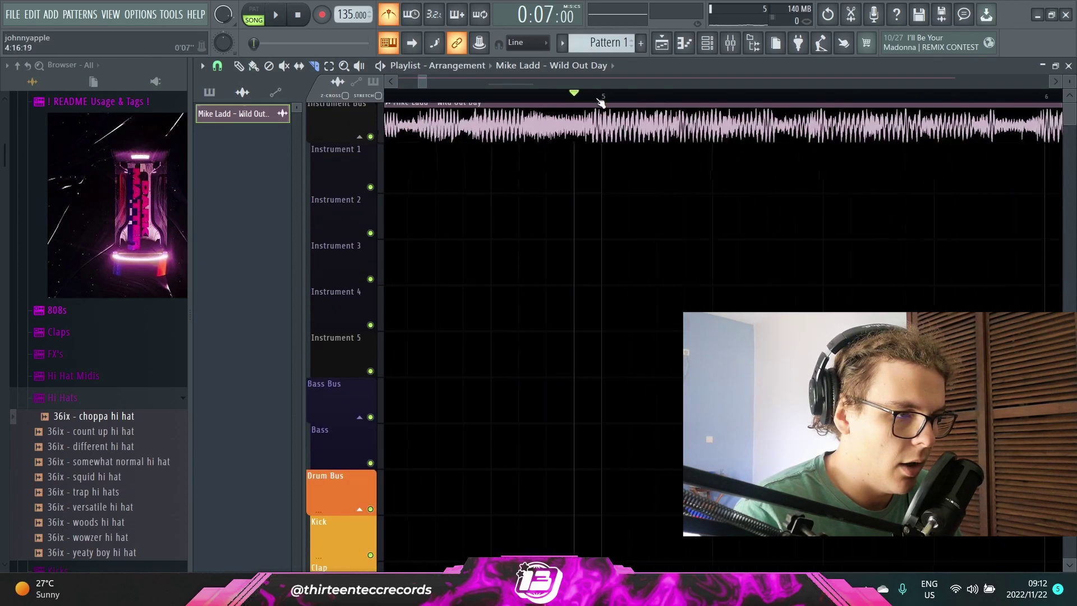
Slice the clip at bar 5, delete the part after it, and return to the start.
{"action": "left_click_drag", "start_coordinate": [601, 102], "coordinate": [613, 106]}
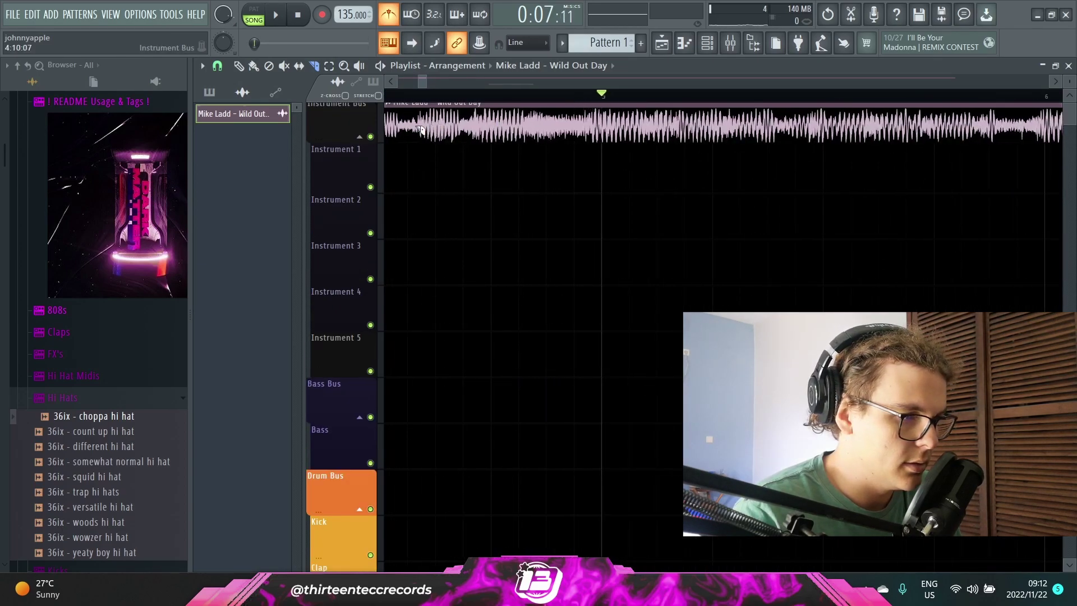
{"action": "left_click", "coordinate": [606, 126]}
{"action": "left_click", "coordinate": [239, 66]}
{"action": "scroll", "coordinate": [634, 168], "scroll_direction": "down", "scroll_amount": 3}
{"action": "right_click", "coordinate": [645, 128]}
{"action": "scroll", "coordinate": [651, 159], "scroll_direction": "down", "scroll_amount": 2}
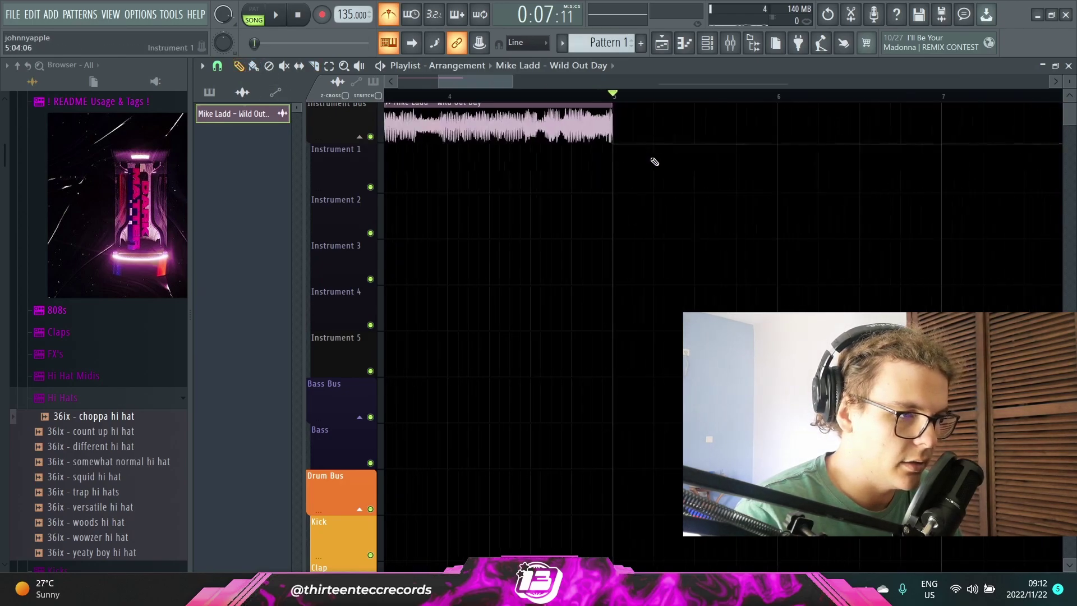
{"action": "scroll", "coordinate": [640, 163], "scroll_direction": "down", "scroll_amount": 2}
{"action": "key", "text": "Home"}
{"action": "scroll", "coordinate": [482, 162], "scroll_direction": "up", "scroll_amount": 1}
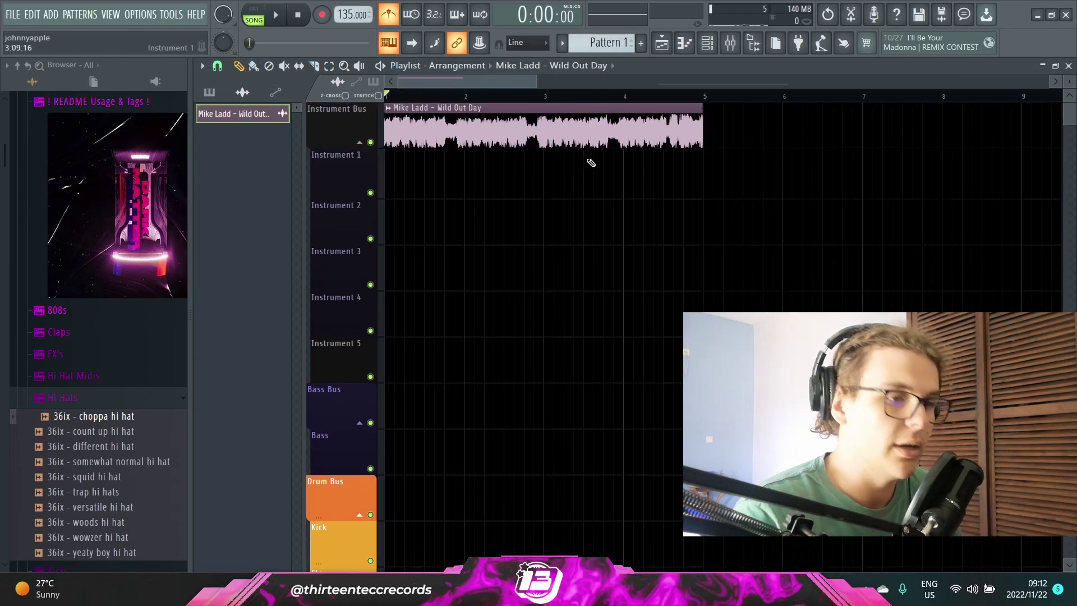
Extend the Wild Out Day clip to four bars and shift its third chop later.
{"action": "double_click", "coordinate": [479, 132]}
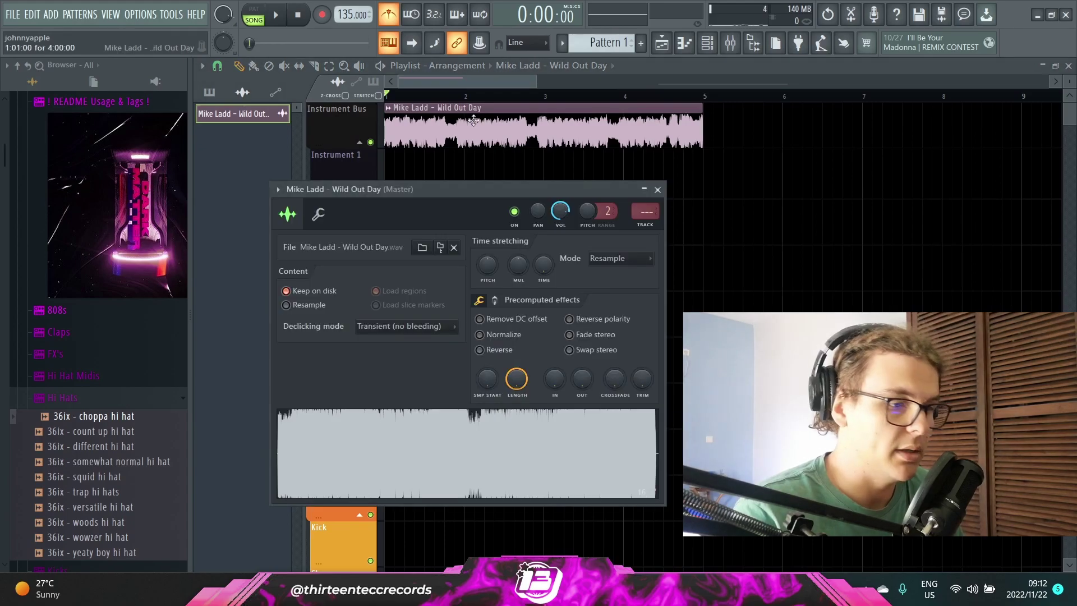
{"action": "left_click", "coordinate": [656, 189]}
{"action": "scroll", "coordinate": [690, 183], "scroll_direction": "up", "scroll_amount": 3}
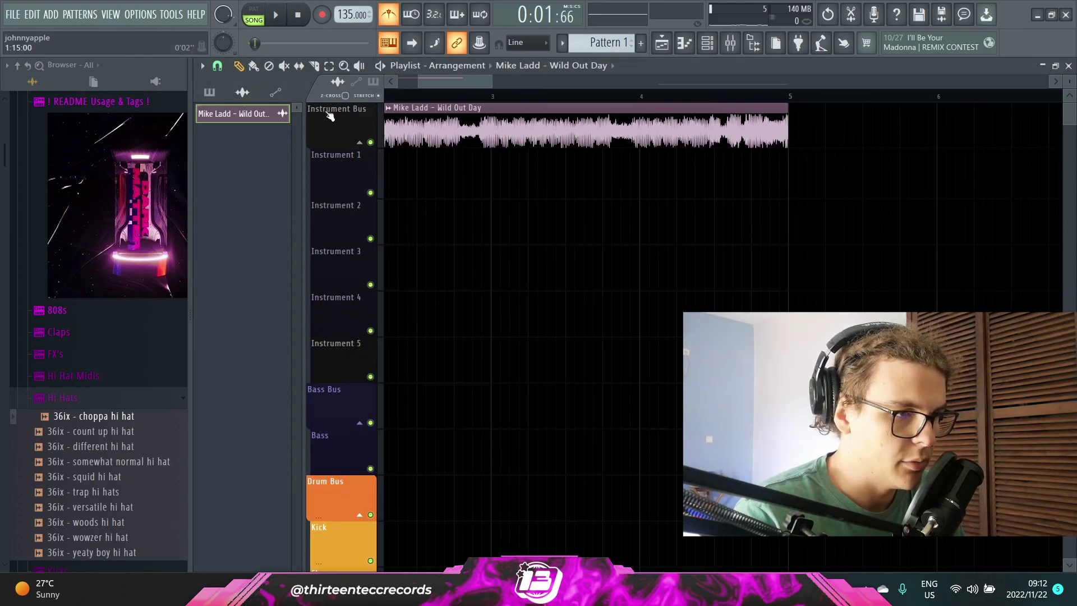
{"action": "scroll", "coordinate": [392, 129], "scroll_direction": "down", "scroll_amount": 2}
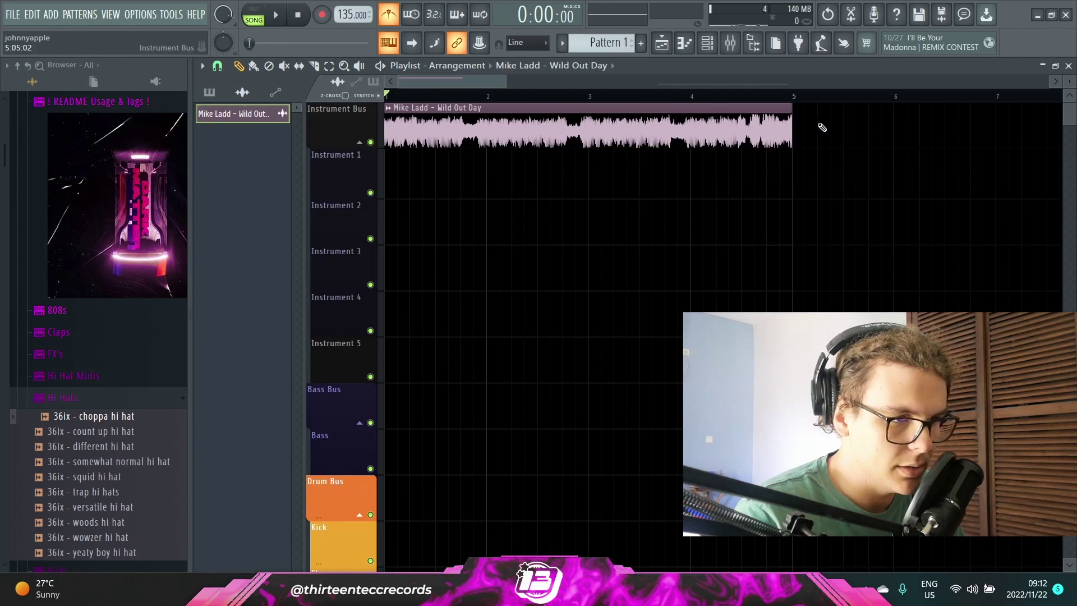
{"action": "left_click_drag", "start_coordinate": [796, 133], "coordinate": [798, 131]}
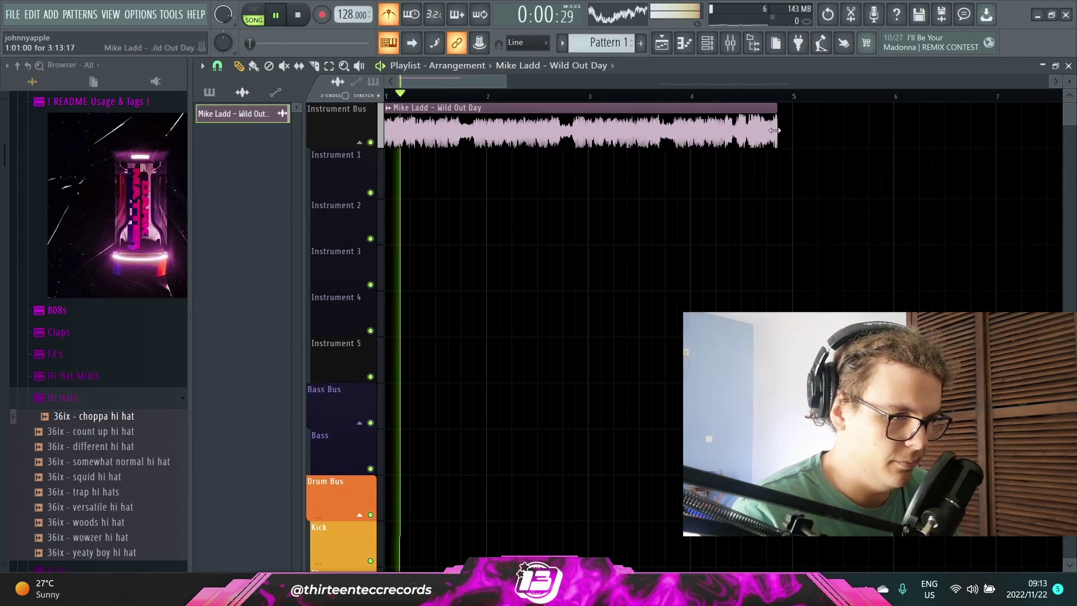
{"action": "scroll", "coordinate": [584, 170], "scroll_direction": "up", "scroll_amount": 2}
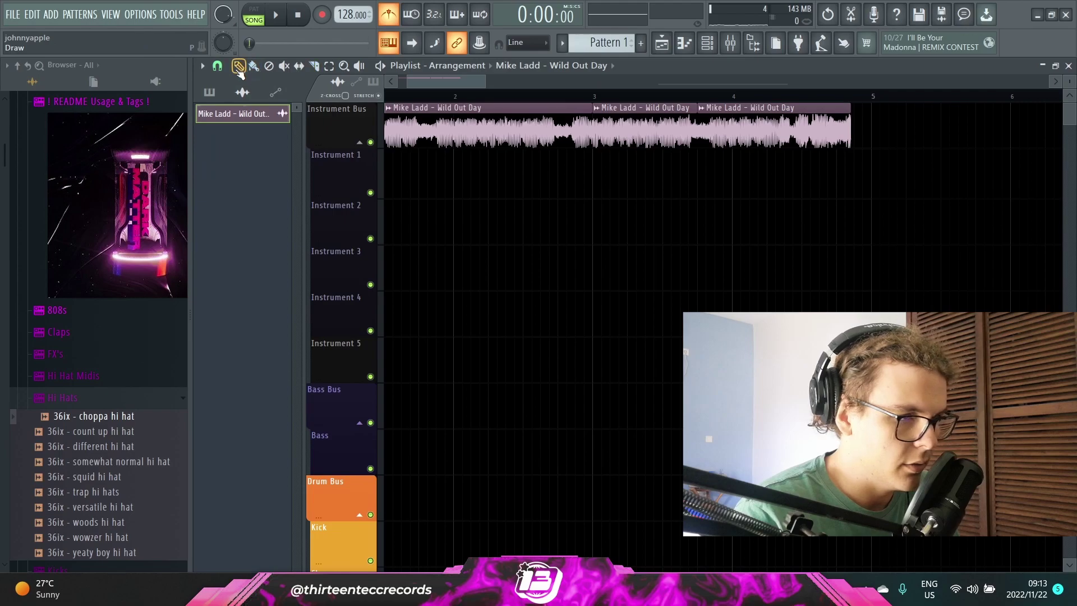
{"action": "left_click_drag", "start_coordinate": [749, 133], "coordinate": [796, 131]}
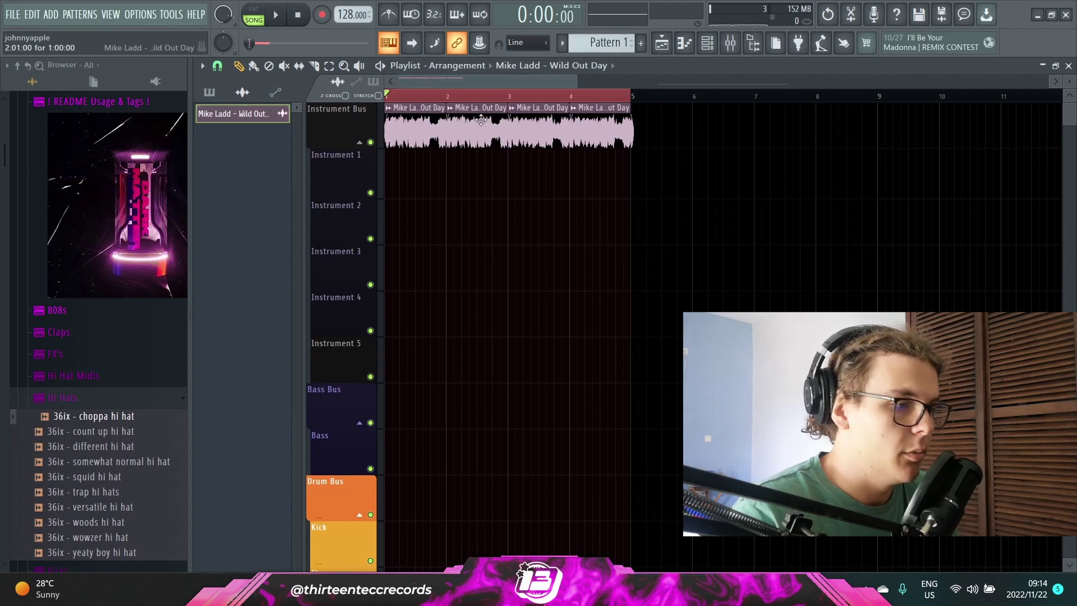
In the Wild Out Day channel settings, choose Stretch mode and set PITCH to -400 cents.
{"action": "double_click", "coordinate": [482, 137]}
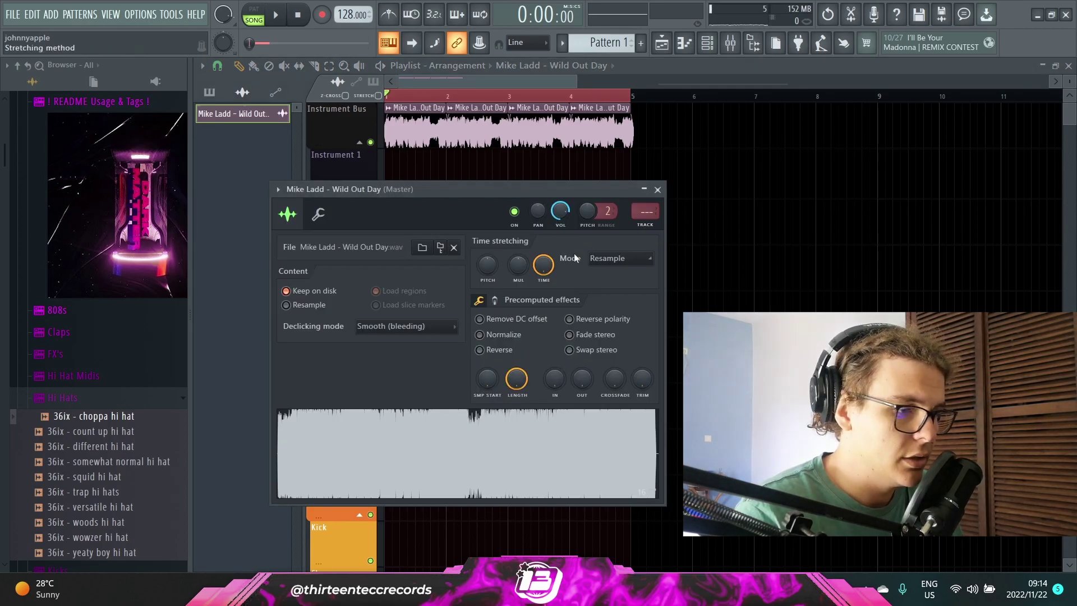
{"action": "left_click", "coordinate": [607, 259]}
{"action": "left_click", "coordinate": [611, 296]}
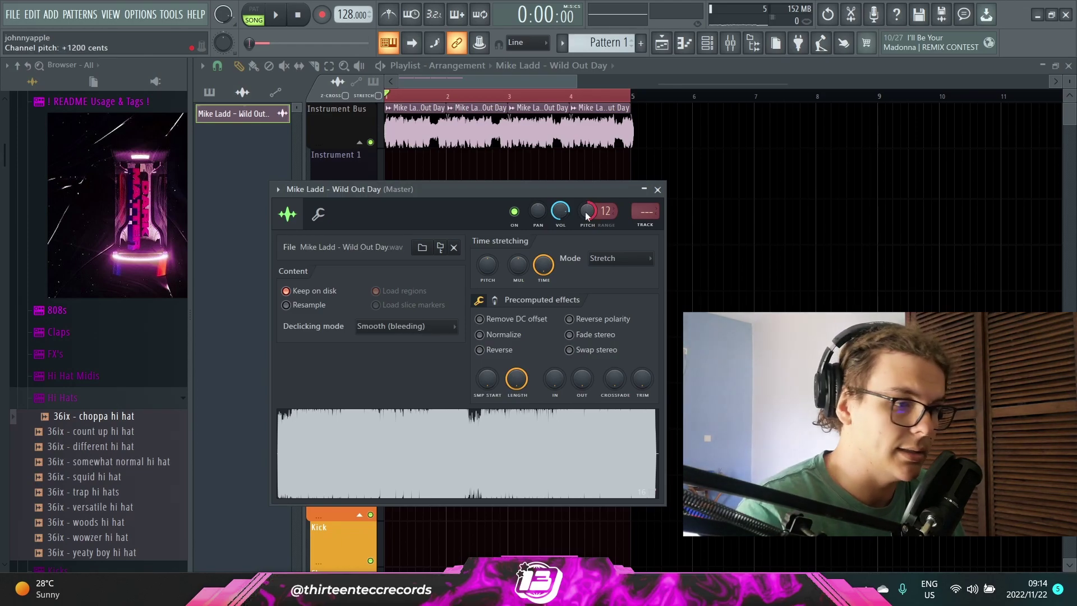
{"action": "key", "text": "Escape"}
{"action": "scroll", "coordinate": [473, 218], "scroll_direction": "up", "scroll_amount": 3}
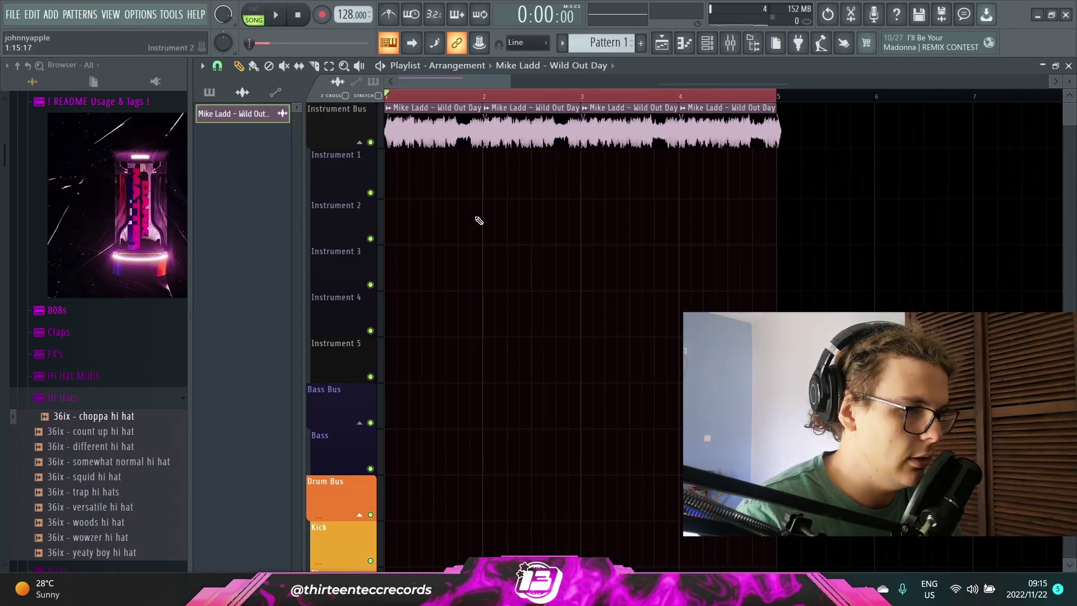
{"action": "double_click", "coordinate": [425, 125]}
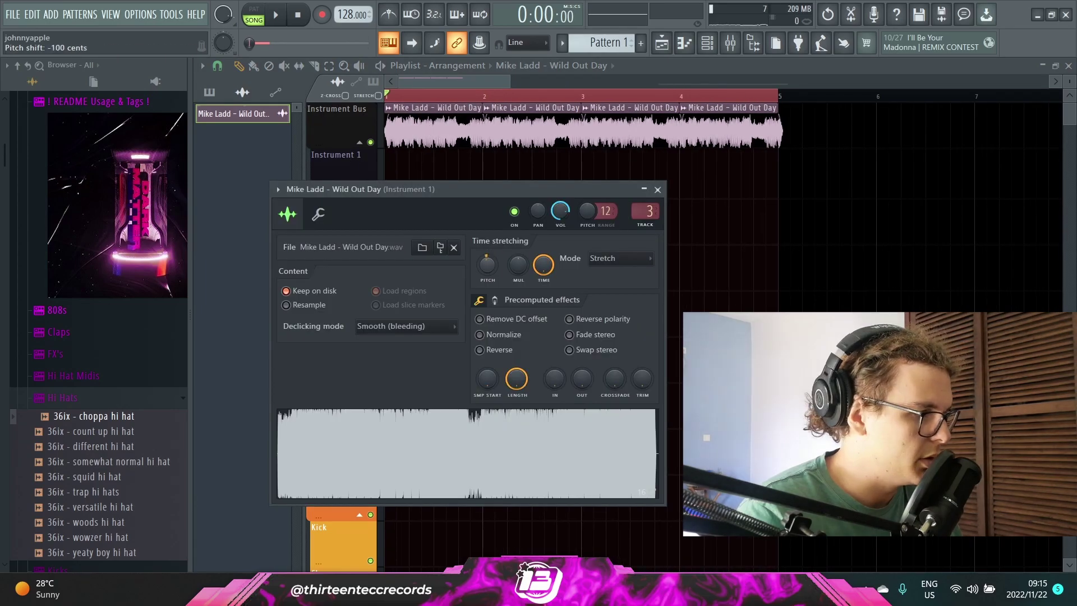
{"action": "key", "text": "Escape"}
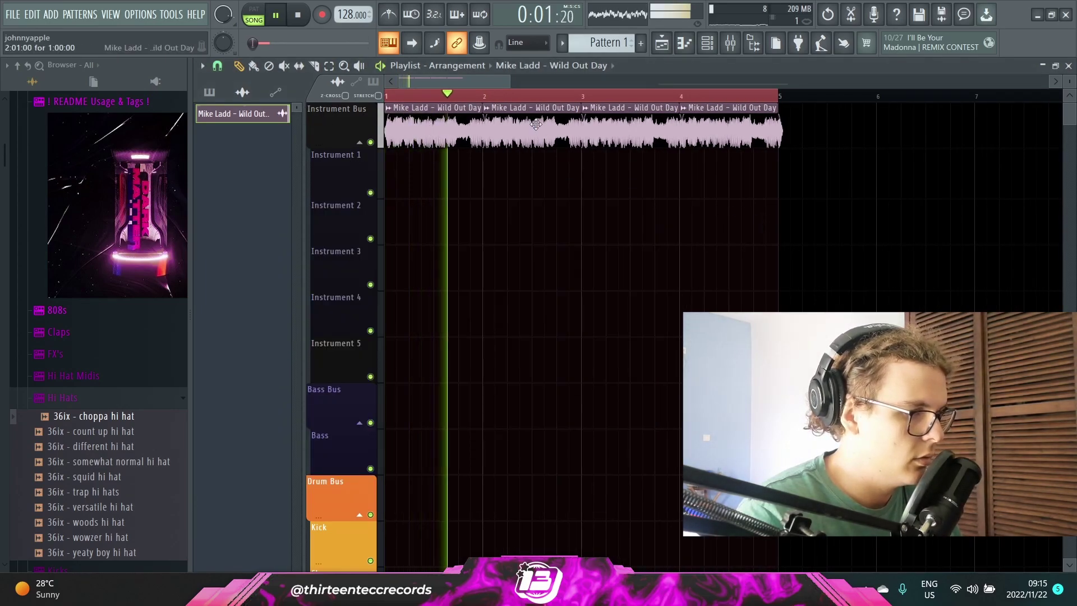
{"action": "double_click", "coordinate": [623, 130]}
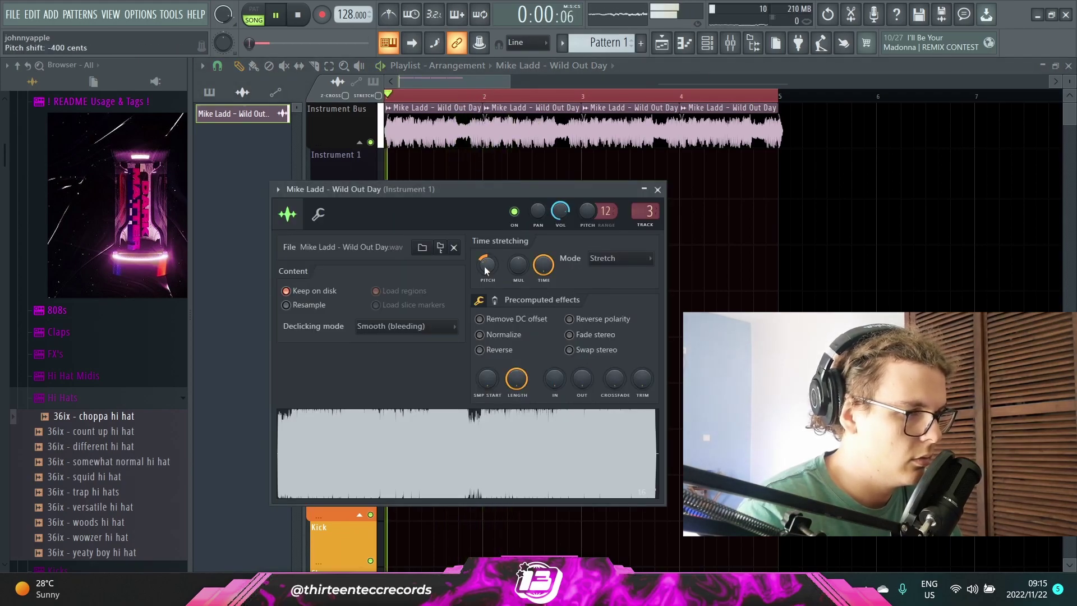
{"action": "key", "text": "Escape"}
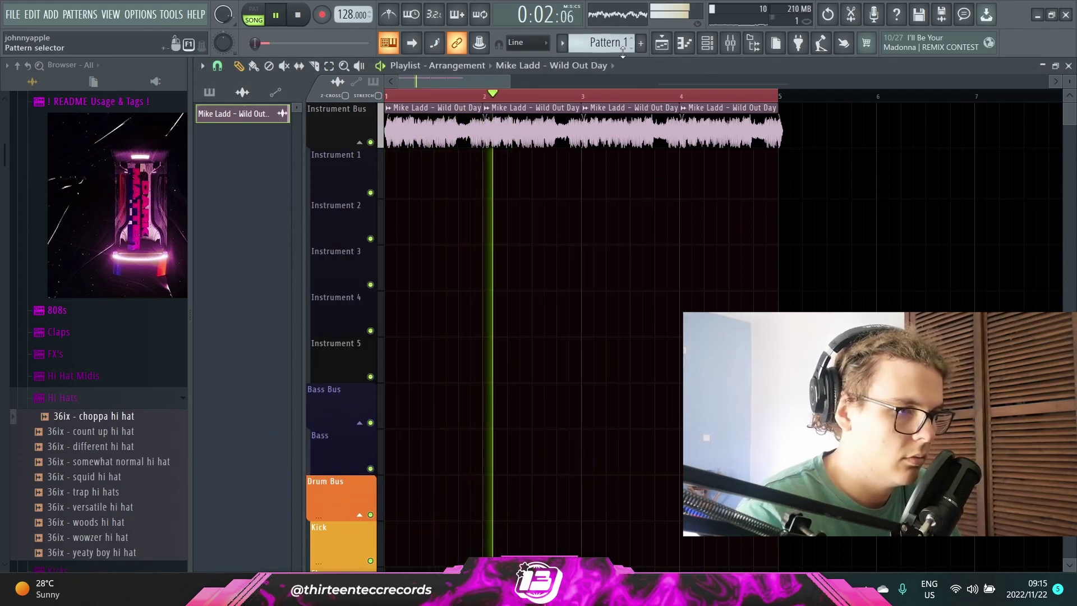
Paint Pattern 1 onto the Instrument 1 track.
{"action": "left_click", "coordinate": [617, 45]}
{"action": "left_click_drag", "start_coordinate": [551, 176], "coordinate": [471, 166]}
{"action": "key", "text": "F9"}
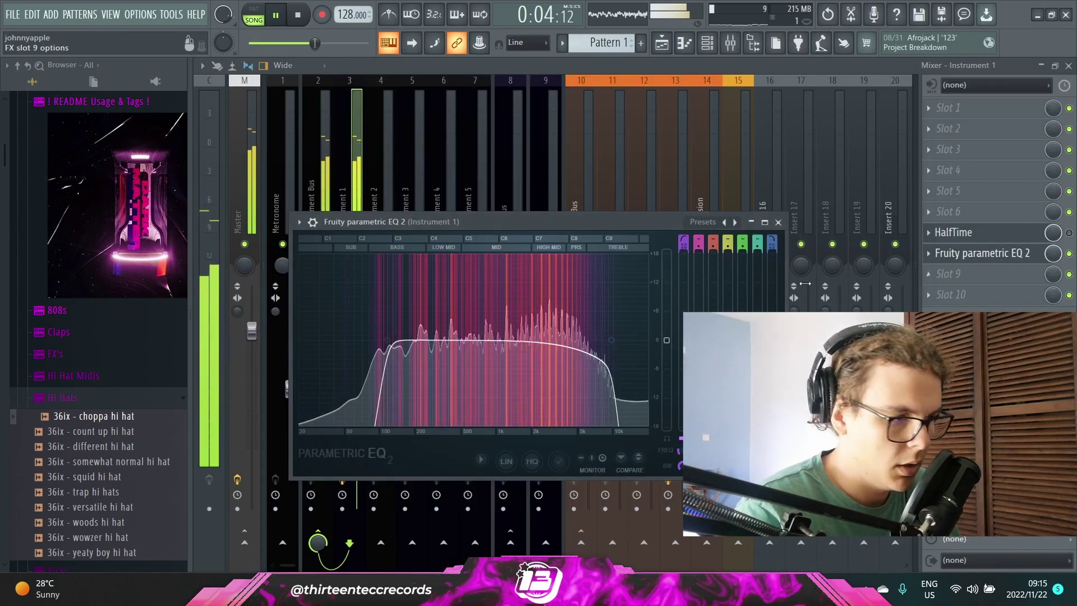
{"action": "left_click", "coordinate": [778, 222]}
{"action": "left_click", "coordinate": [663, 44]}
Lower the hi-hat roll velocities, add a C5 note, and transpose all notes down two semitones.
{"action": "key", "text": "F7"}
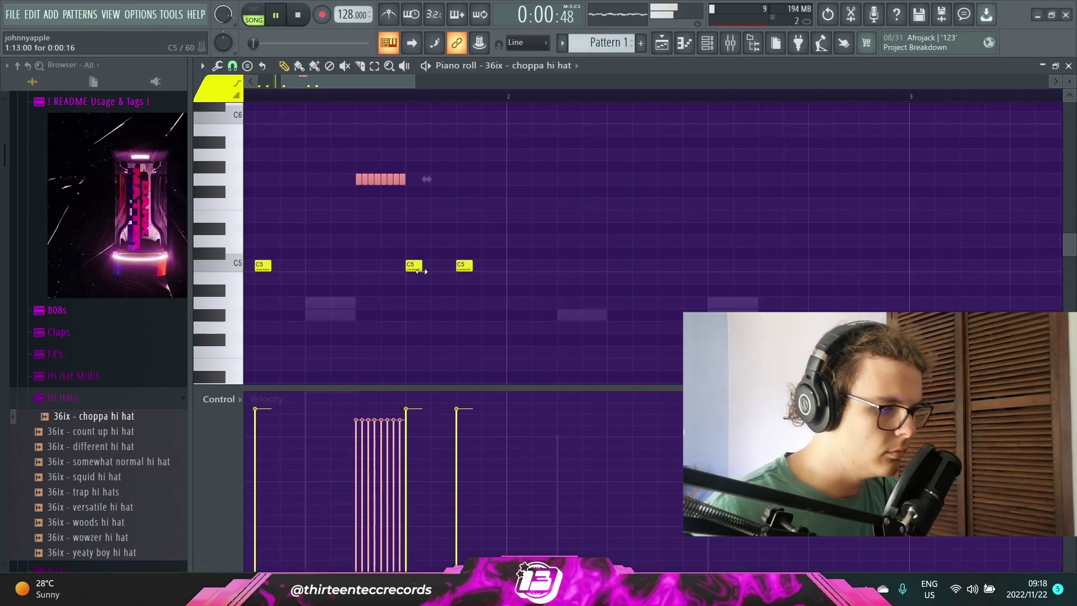
{"action": "key", "text": "space"}
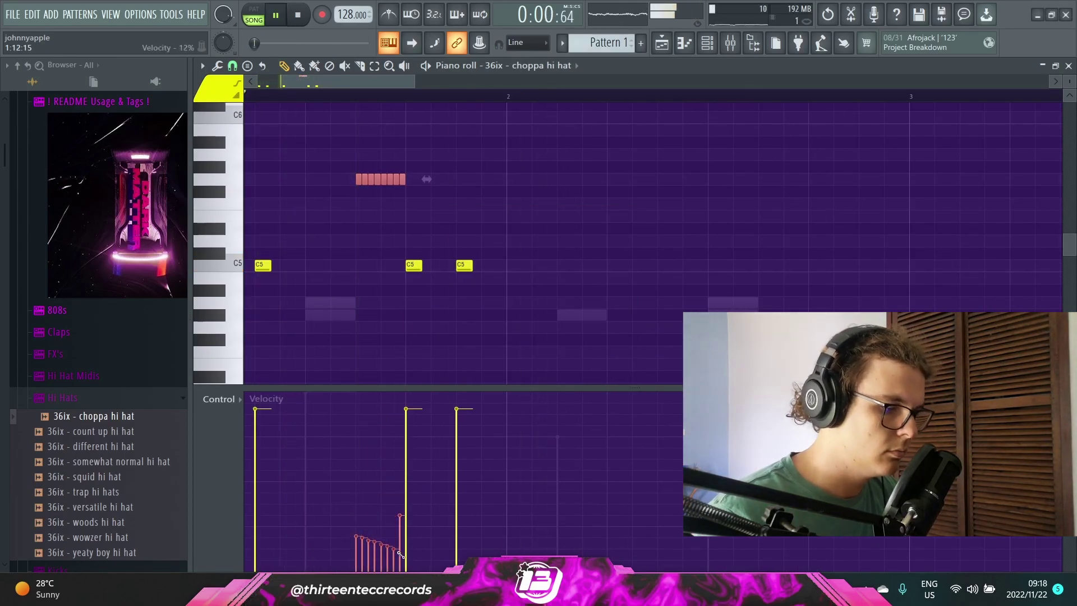
{"action": "left_click_drag", "start_coordinate": [402, 558], "coordinate": [404, 560]}
{"action": "left_click", "coordinate": [453, 306], "text": "ctrl"}
{"action": "scroll", "coordinate": [456, 283], "scroll_direction": "down", "scroll_amount": 3}
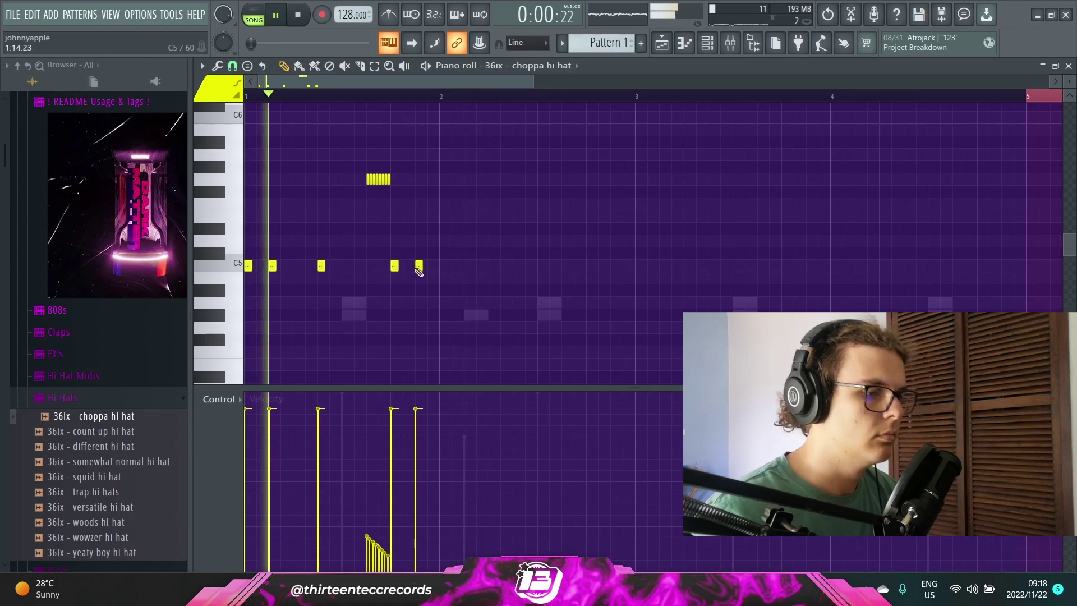
{"action": "scroll", "coordinate": [416, 274], "scroll_direction": "down", "scroll_amount": 2}
{"action": "scroll", "coordinate": [352, 286], "scroll_direction": "up", "scroll_amount": 2}
{"action": "left_click", "coordinate": [395, 268]}
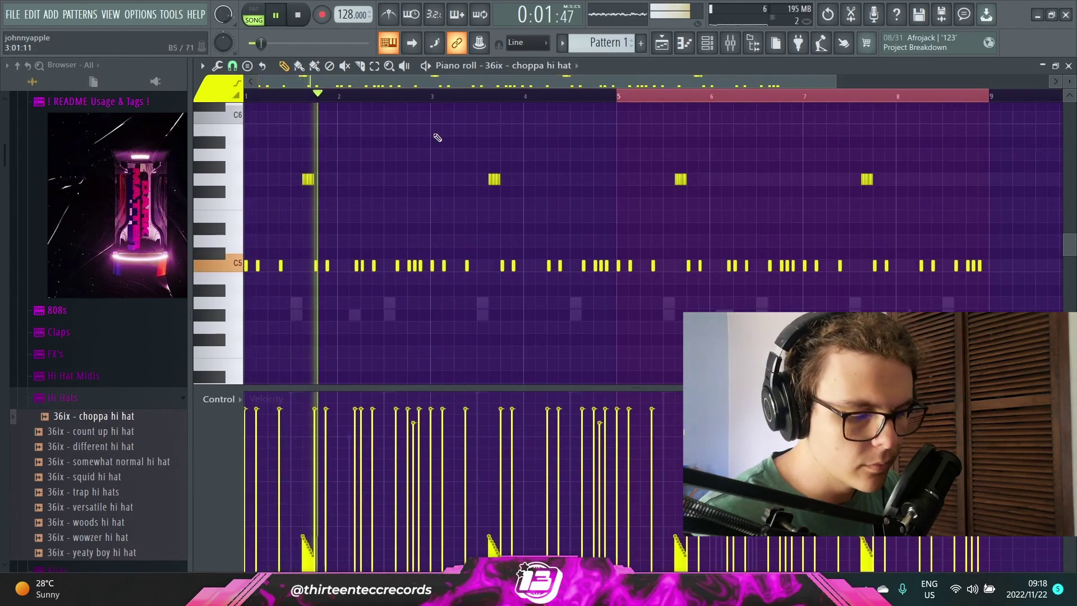
{"action": "key", "text": "shift+Down"}
{"action": "key", "text": "shift+Down"}
{"action": "scroll", "coordinate": [516, 153], "scroll_direction": "down", "scroll_amount": 1}
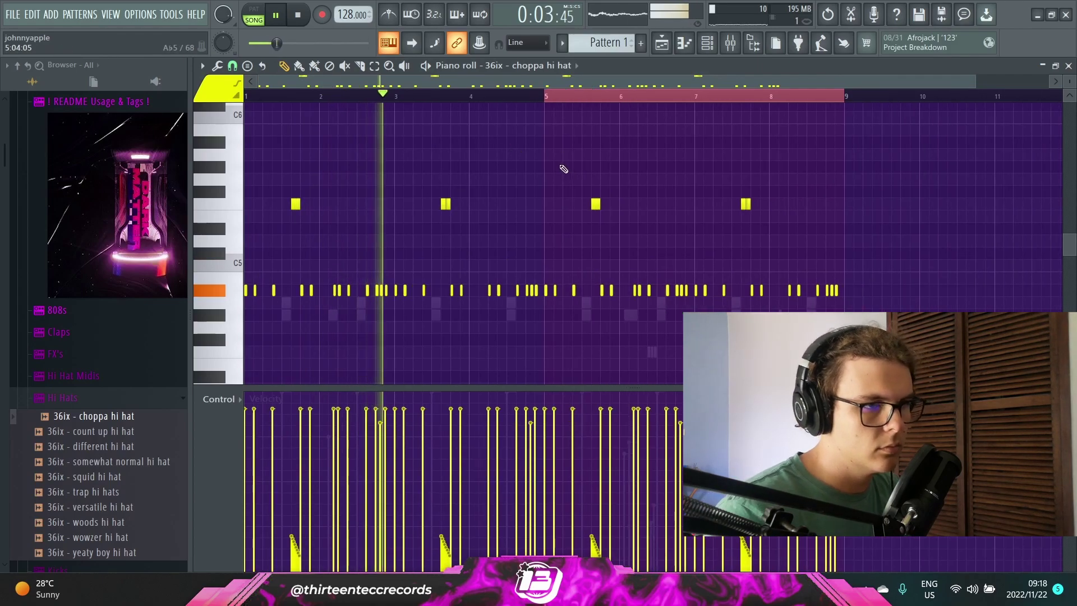
Bring up the instrument channel list and the mixer.
{"action": "left_click", "coordinate": [707, 43]}
{"action": "left_click", "coordinate": [731, 43]}
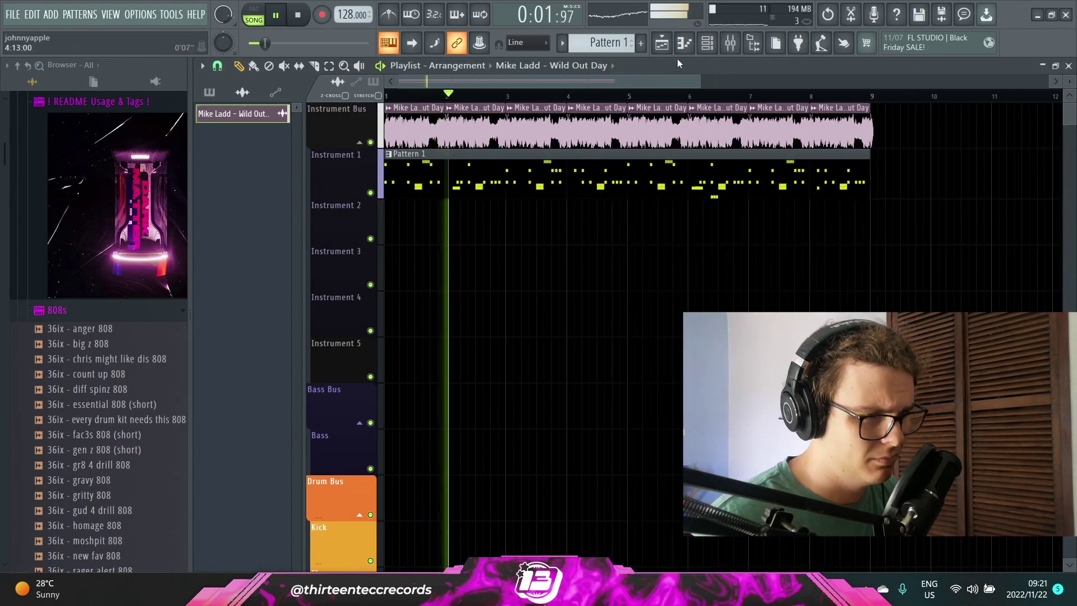
{"action": "scroll", "coordinate": [375, 277], "scroll_direction": "down", "scroll_amount": 2}
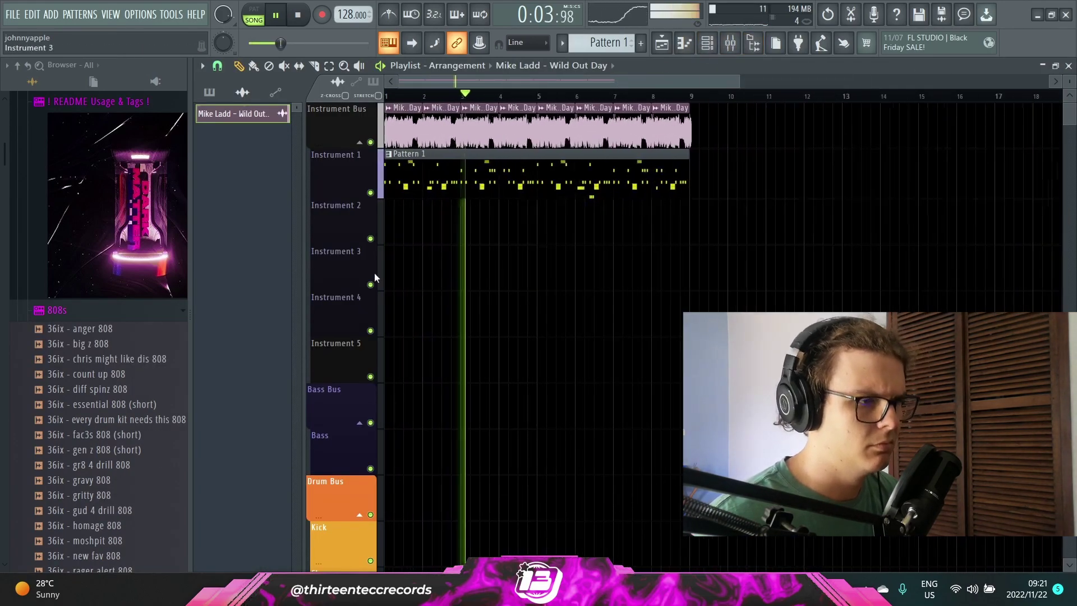
{"action": "scroll", "coordinate": [375, 273], "scroll_direction": "up", "scroll_amount": 2}
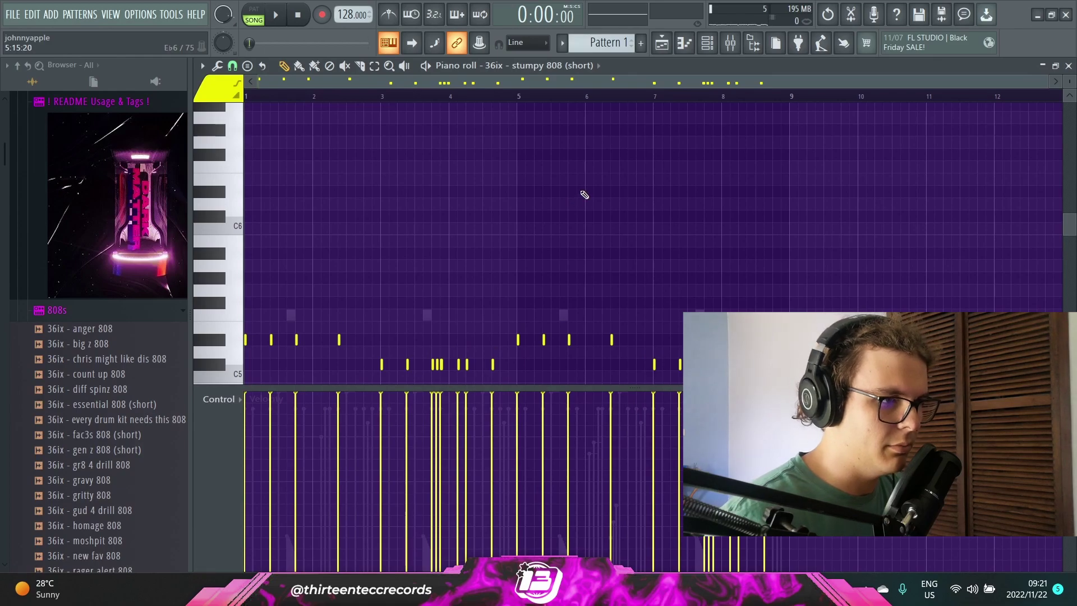
Add 36ix - island rim as a new channel and open its notes in the piano roll.
{"action": "scroll", "coordinate": [605, 193], "scroll_direction": "down", "scroll_amount": 5}
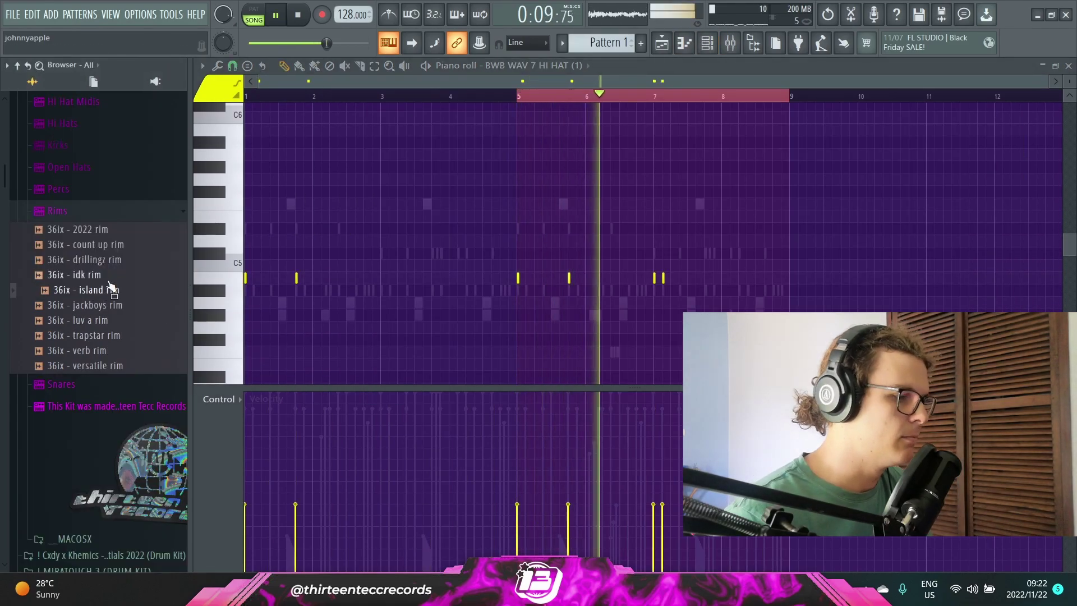
{"action": "key", "text": "F6"}
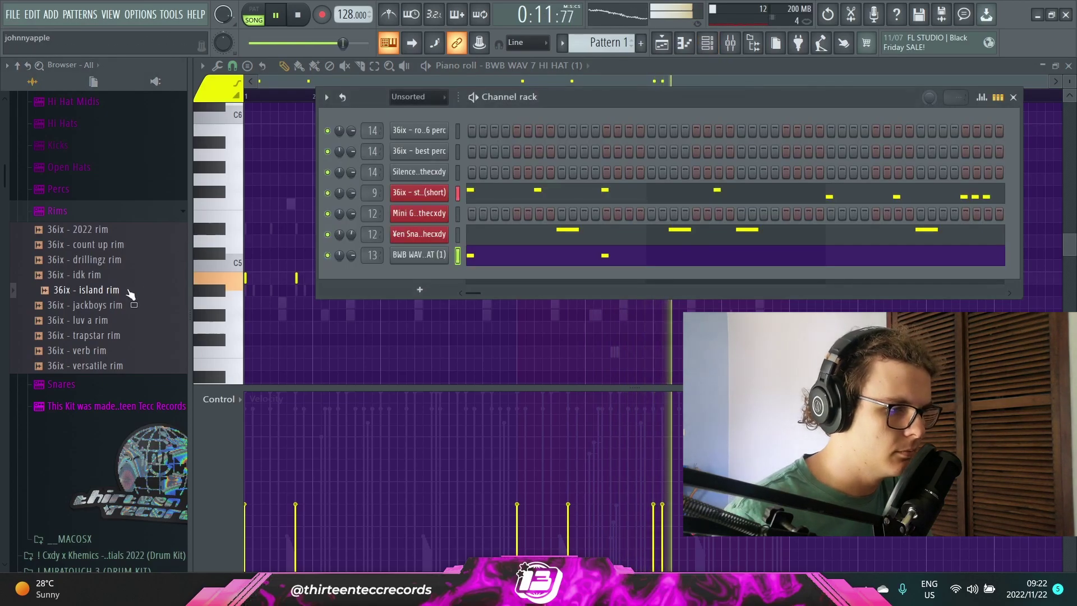
{"action": "left_click_drag", "start_coordinate": [132, 290], "coordinate": [441, 197]}
{"action": "right_click", "coordinate": [444, 205]}
{"action": "left_click", "coordinate": [477, 214]}
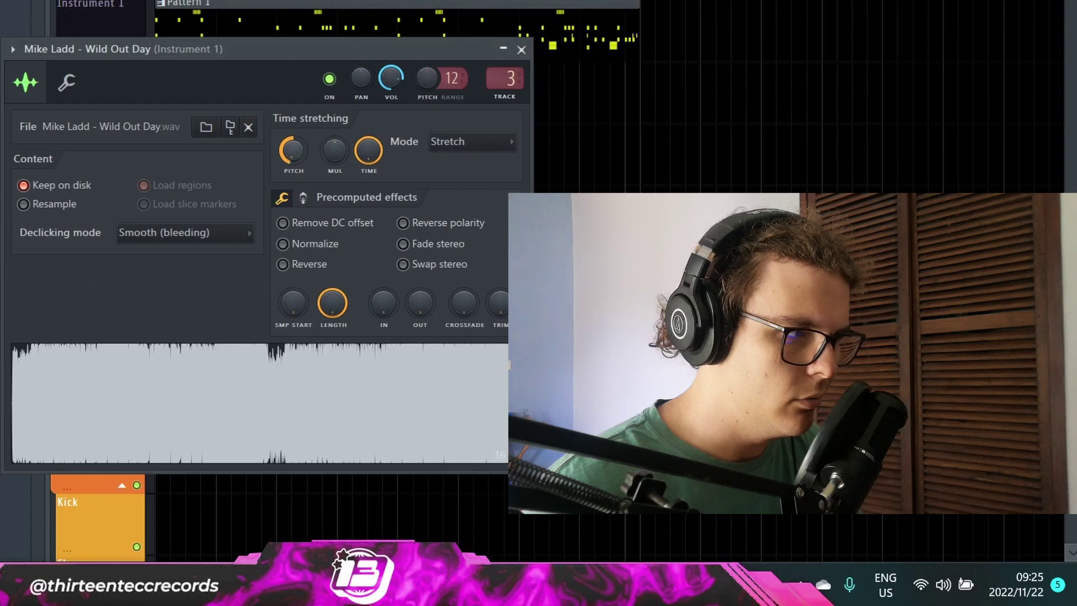
{"action": "left_click", "coordinate": [522, 50]}
{"action": "double_click", "coordinate": [462, 23]}
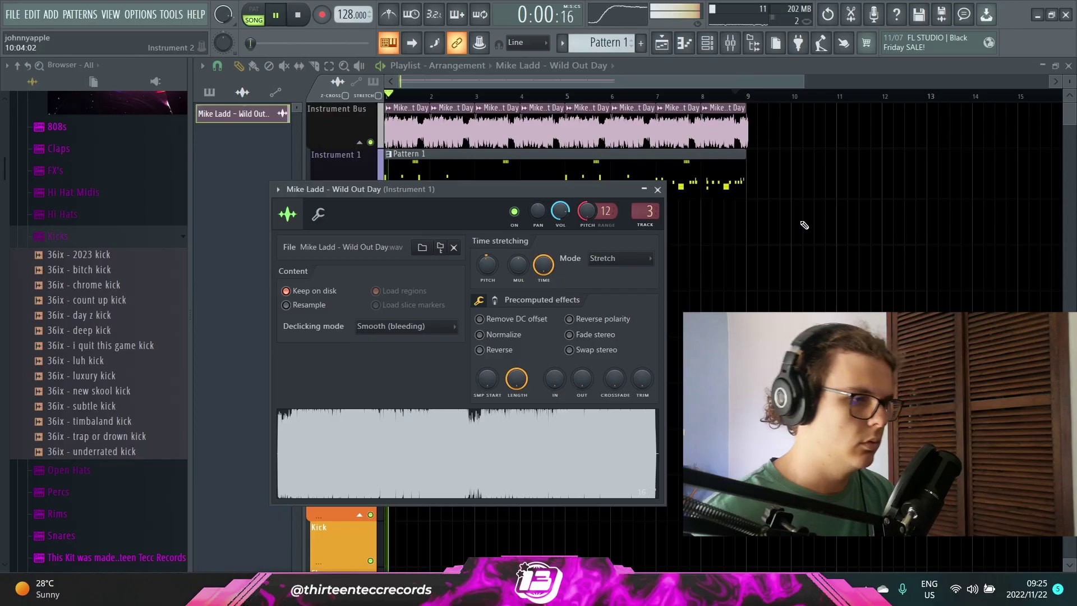
{"action": "key", "text": "Escape"}
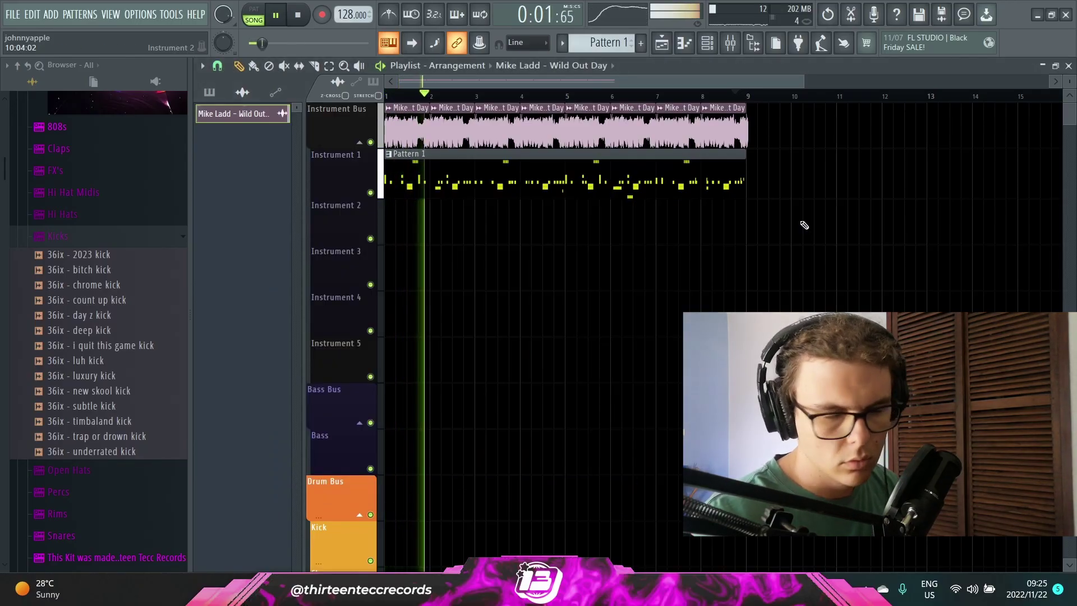
Open the mixer and select the Bass mixer track.
{"action": "scroll", "coordinate": [802, 219], "scroll_direction": "down", "scroll_amount": 1}
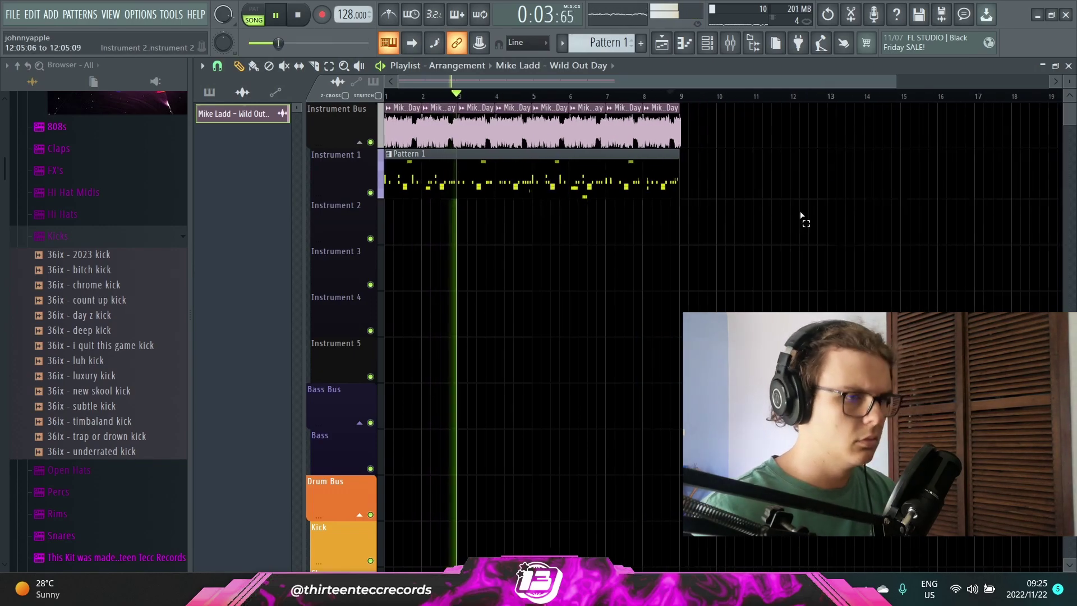
{"action": "left_click", "coordinate": [731, 44]}
{"action": "left_click", "coordinate": [731, 44]}
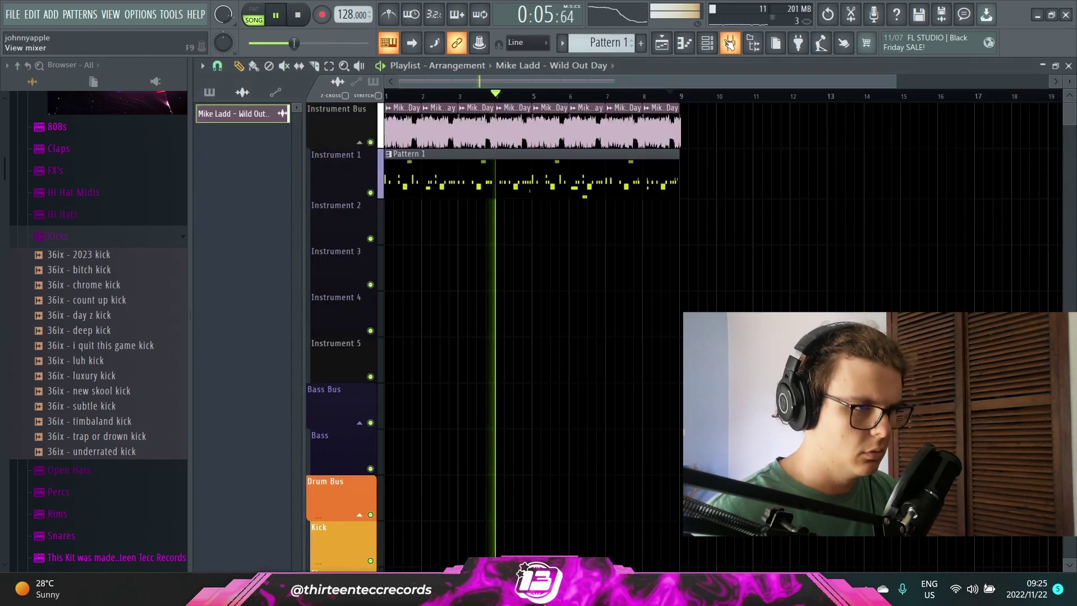
{"action": "left_click", "coordinate": [730, 44]}
{"action": "left_click", "coordinate": [540, 192]}
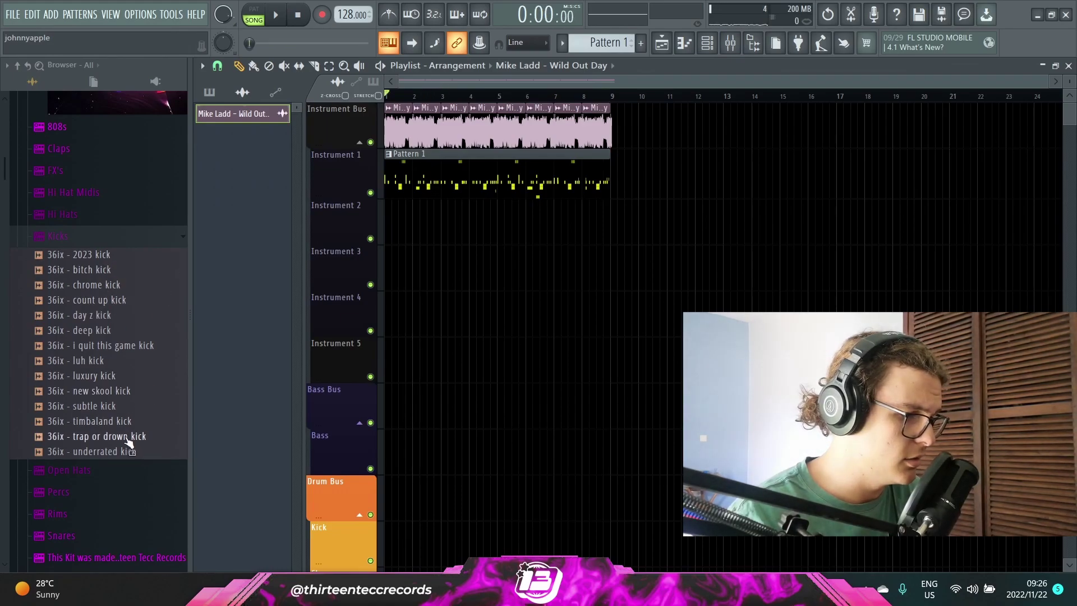
Add 36ix - trap or drown kick as a channel and play the pattern.
{"action": "left_click", "coordinate": [128, 440]}
{"action": "key", "text": "F6"}
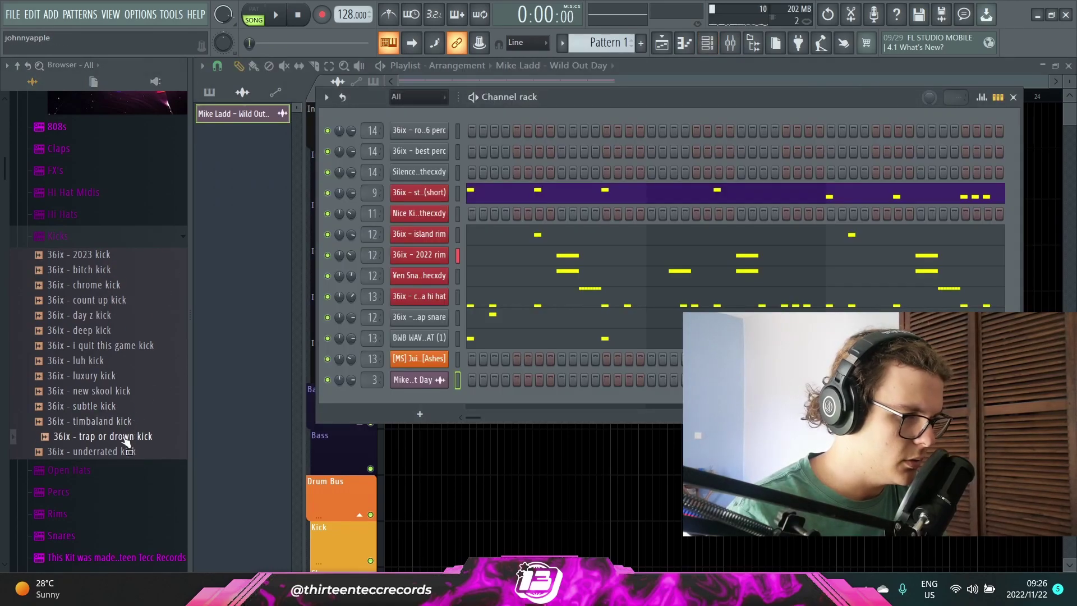
{"action": "left_click_drag", "start_coordinate": [468, 217], "coordinate": [469, 219]}
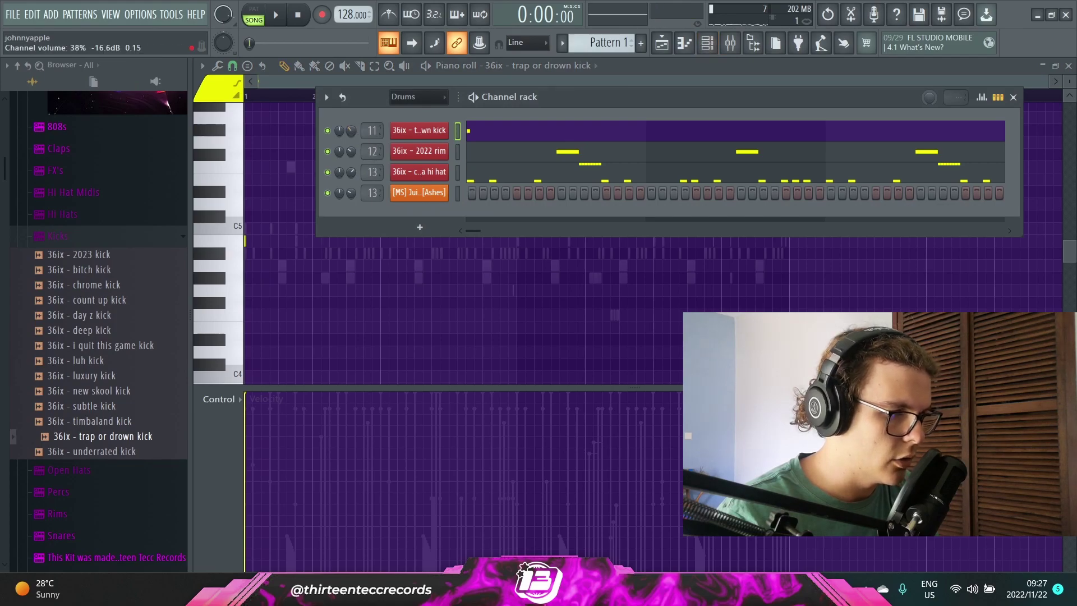
{"action": "key", "text": "F6"}
{"action": "key", "text": "space"}
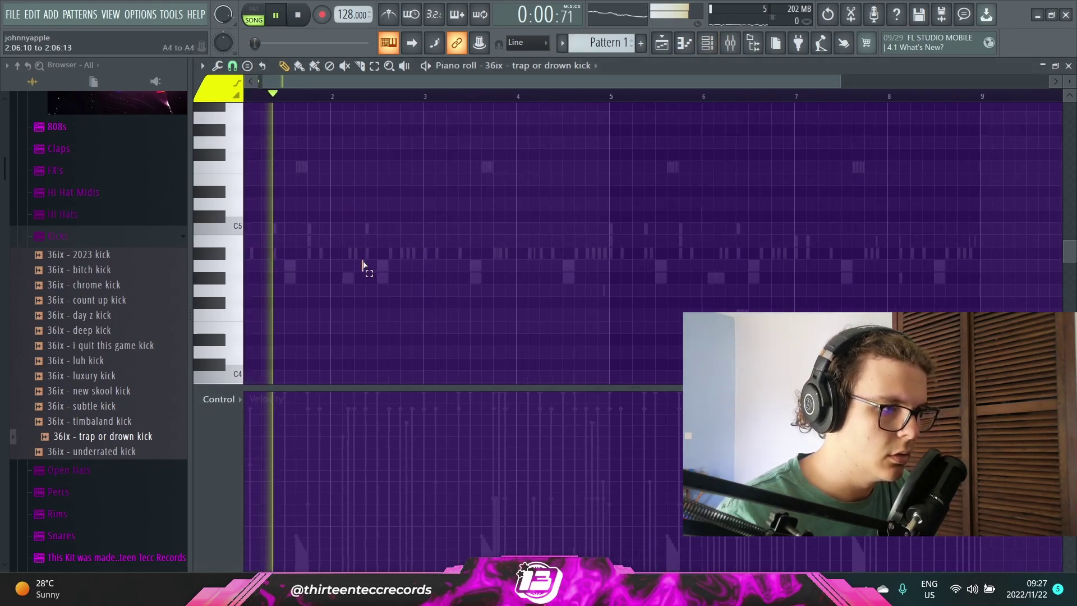
{"action": "left_click", "coordinate": [431, 240]}
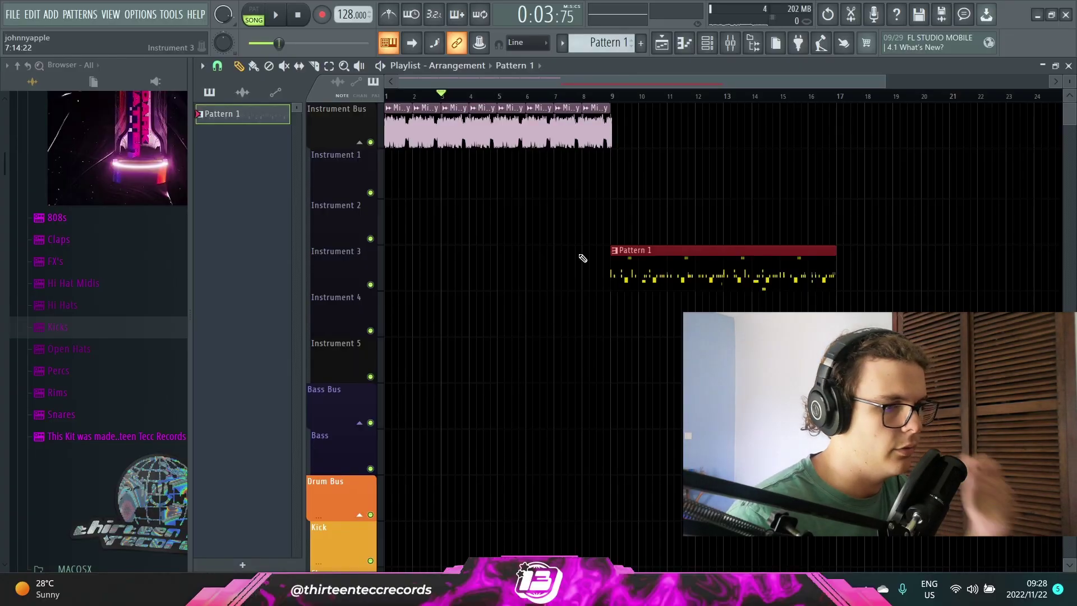
Insert Valhalla Supermassive in mixer slot 9 and browse its presets.
{"action": "right_click", "coordinate": [642, 251]}
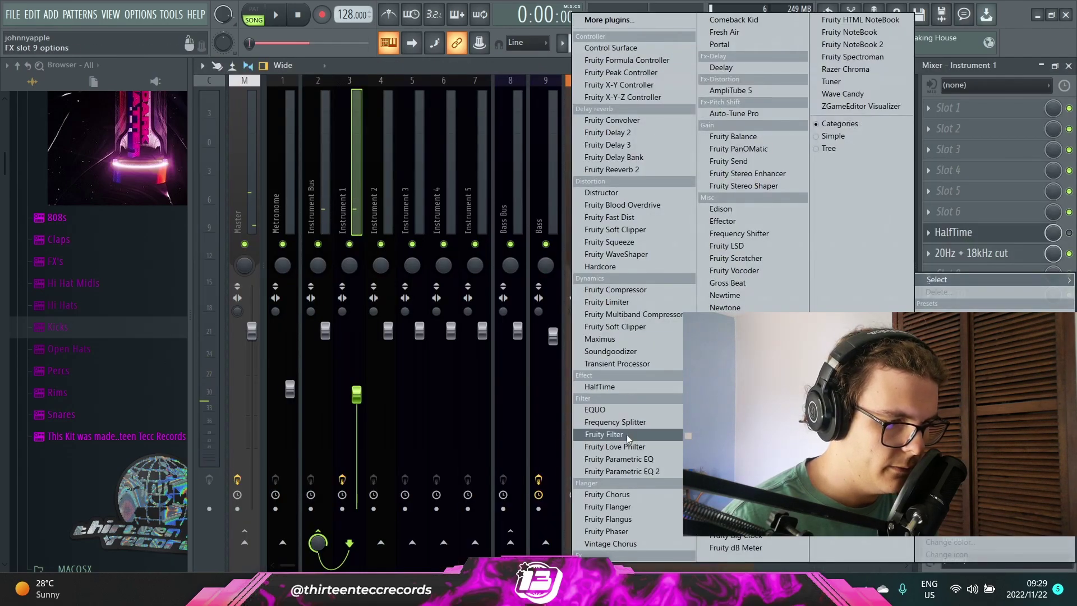
{"action": "left_click", "coordinate": [626, 447]}
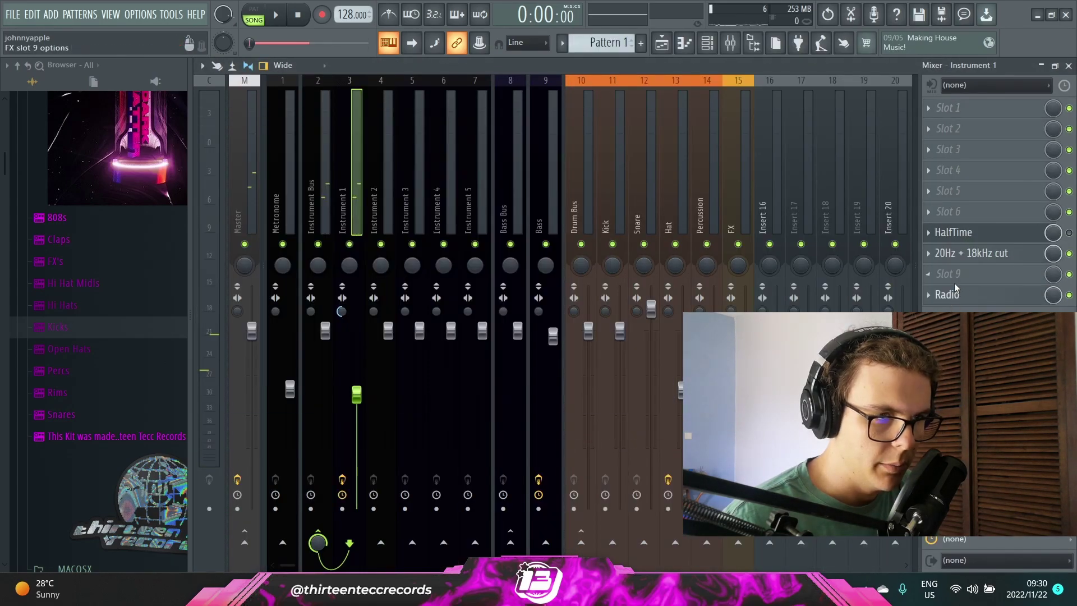
{"action": "left_click", "coordinate": [954, 276]}
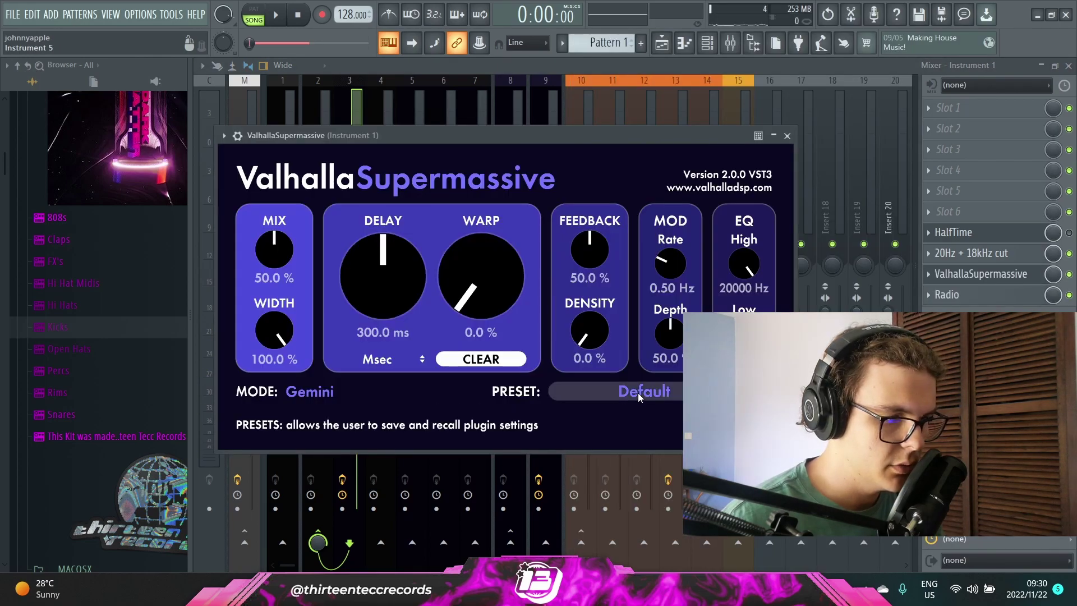
{"action": "left_click", "coordinate": [638, 393]}
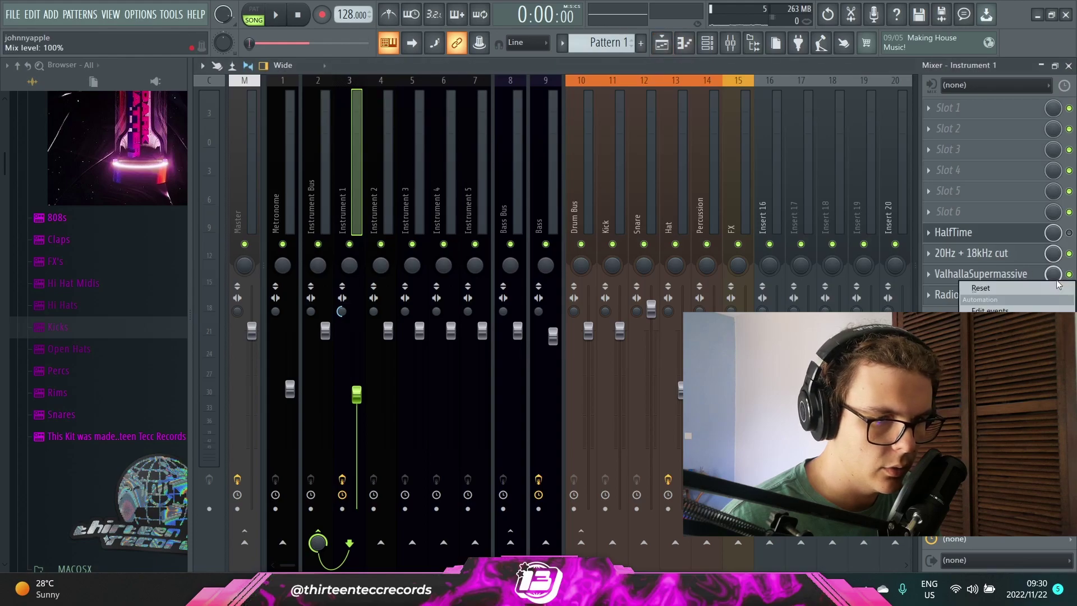
Create an automation clip for Instrument 1's stereo separation and make Pattern 1 active.
{"action": "right_click", "coordinate": [342, 312]}
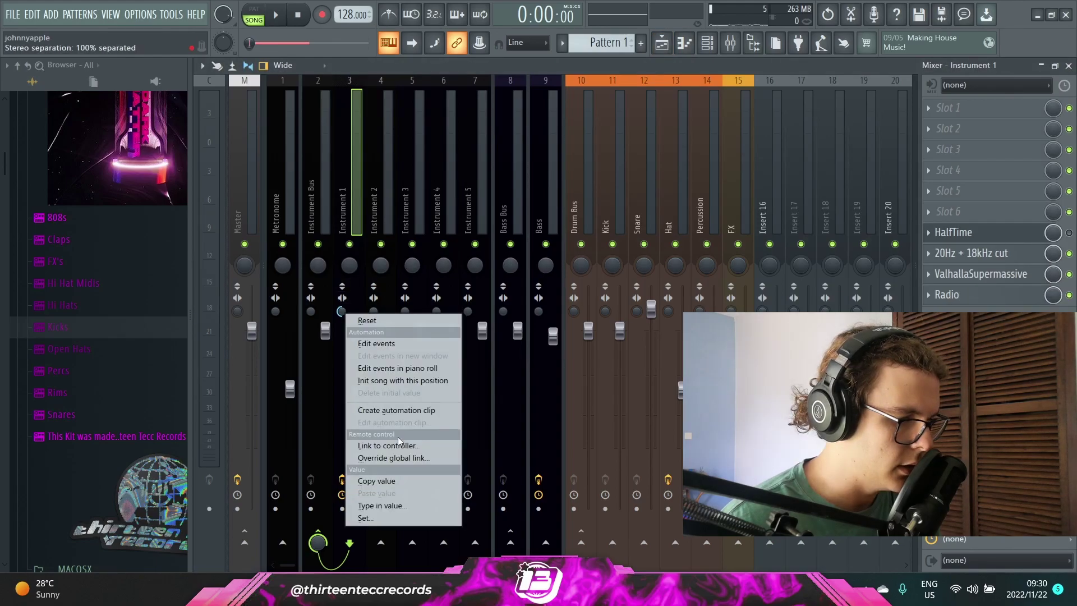
{"action": "left_click", "coordinate": [414, 411]}
{"action": "left_click", "coordinate": [662, 46]}
{"action": "scroll", "coordinate": [624, 345], "scroll_direction": "down", "scroll_amount": 2}
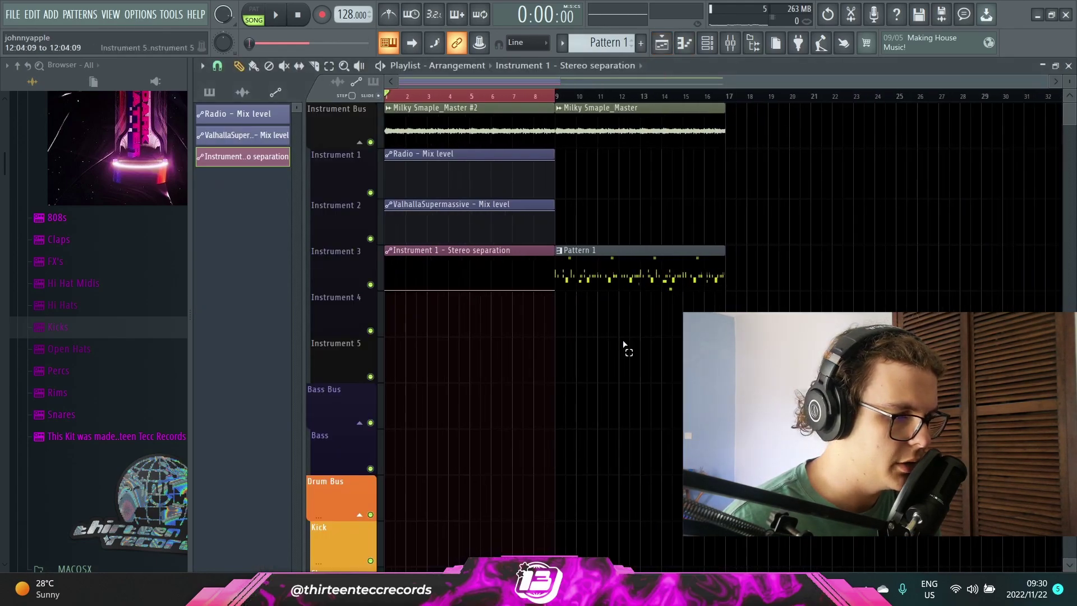
{"action": "scroll", "coordinate": [359, 259], "scroll_direction": "up", "scroll_amount": 3}
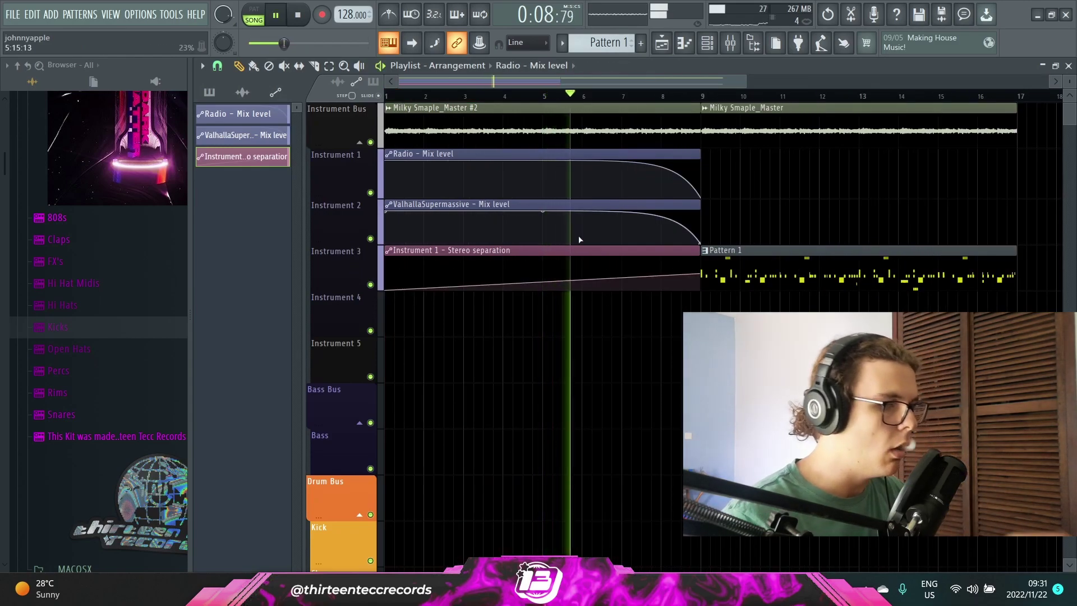
{"action": "left_click", "coordinate": [806, 267]}
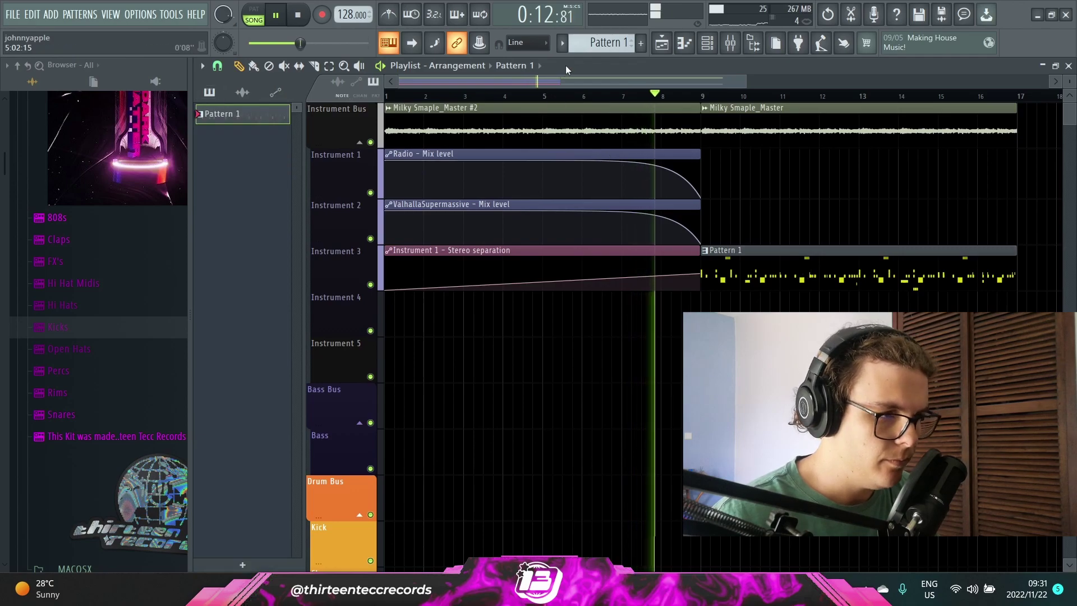
Split Pattern 1 by channel and lengthen the BWB hi hat clip.
{"action": "left_click", "coordinate": [561, 42]}
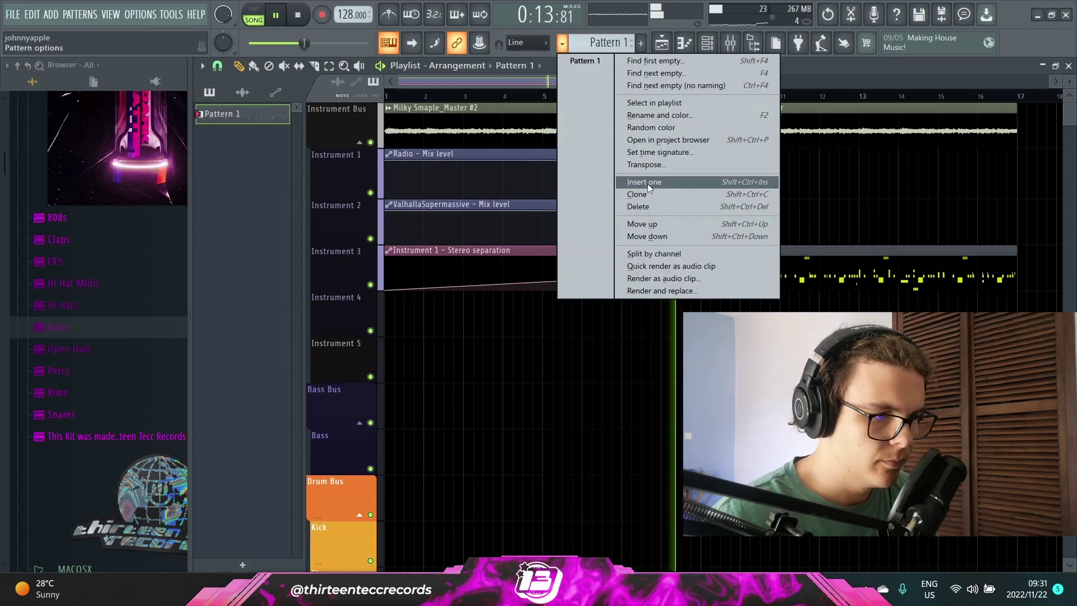
{"action": "left_click", "coordinate": [646, 254]}
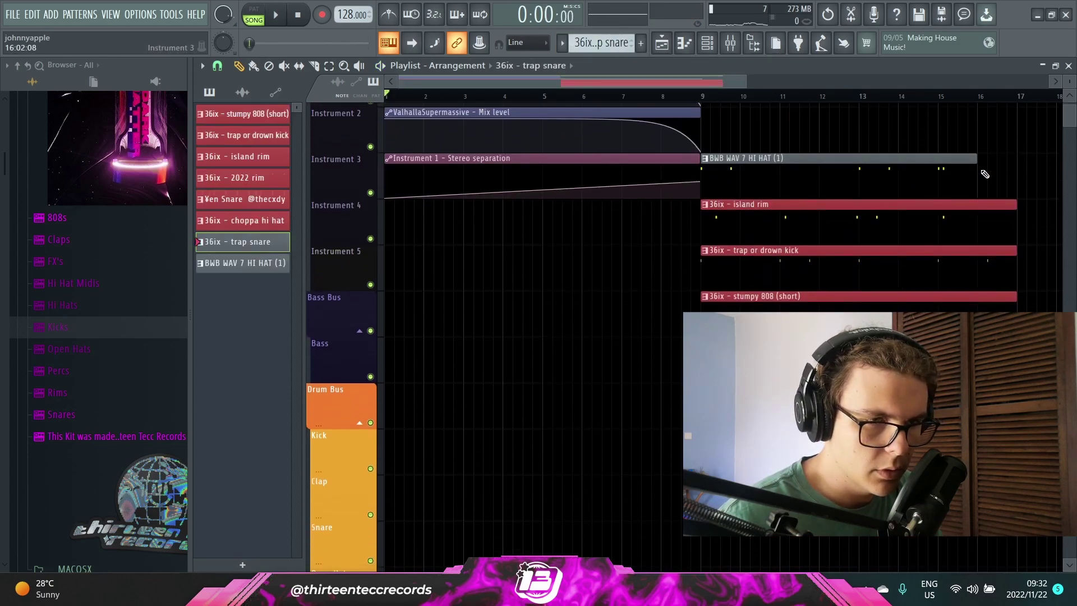
{"action": "mouse_move", "coordinate": [978, 173]}
{"action": "left_mouse_down"}
{"action": "mouse_move", "coordinate": [969, 173]}
{"action": "mouse_move", "coordinate": [978, 175]}
{"action": "left_mouse_up"}
{"action": "left_click_drag", "start_coordinate": [794, 185], "coordinate": [803, 552]}
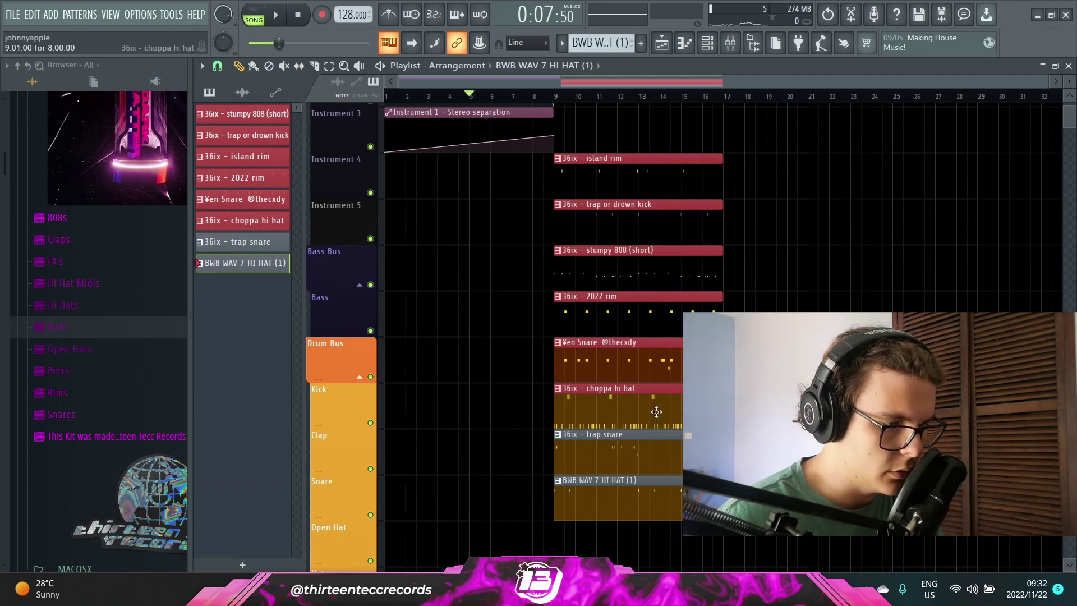
Copy the choppa hi hat, ¥en Snare, trap snare and 2022 rim clips four bars earlier.
{"action": "left_click_drag", "start_coordinate": [656, 412], "coordinate": [374, 432]}
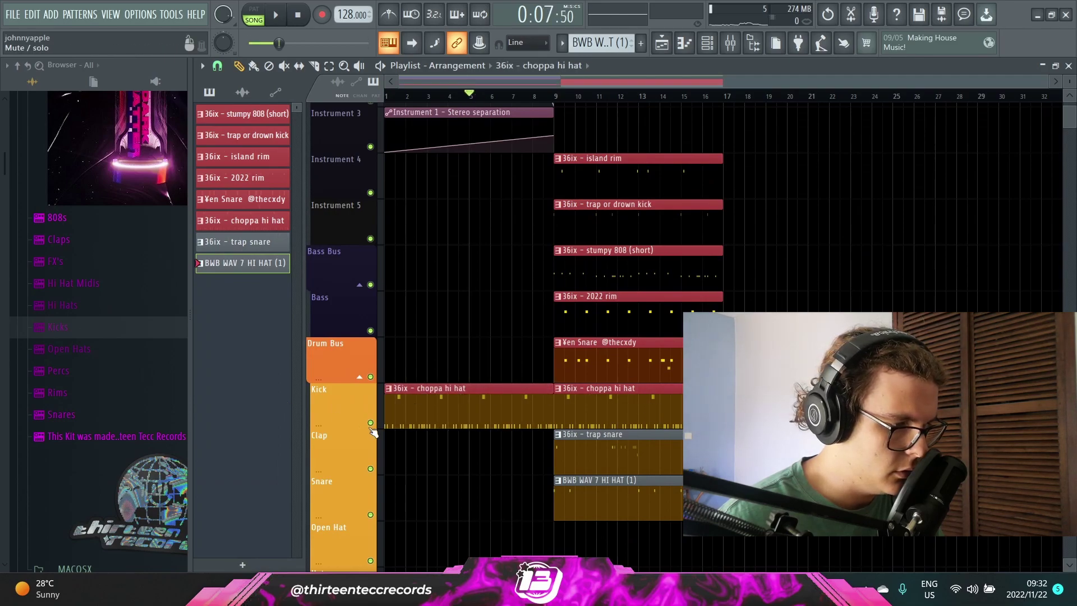
{"action": "left_click_drag", "start_coordinate": [610, 366], "coordinate": [472, 368]}
{"action": "left_click_drag", "start_coordinate": [655, 452], "coordinate": [484, 453]}
{"action": "left_click_drag", "start_coordinate": [614, 317], "coordinate": [445, 325]}
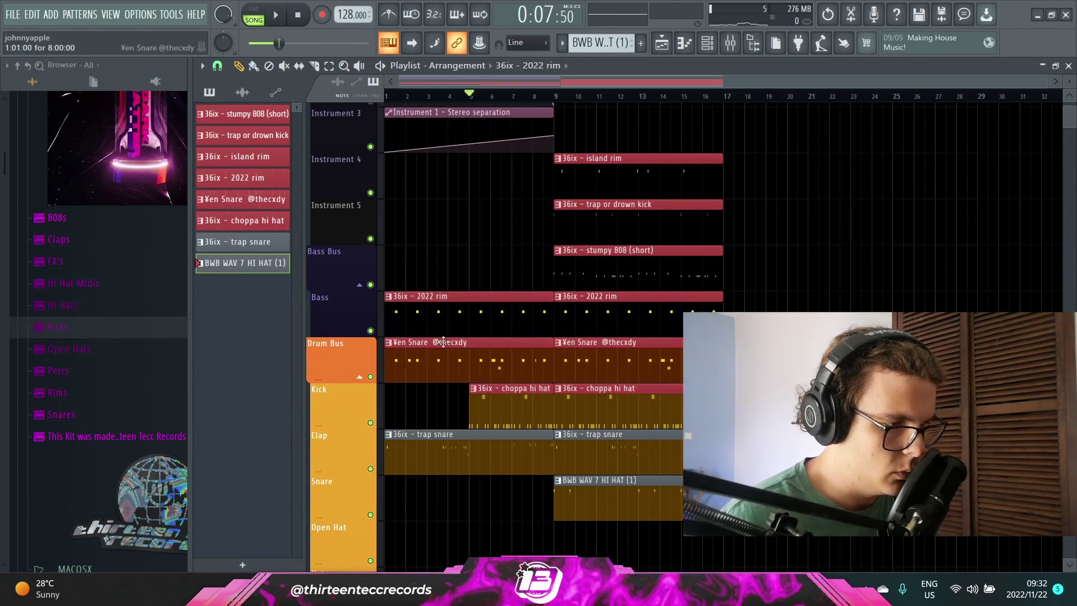
{"action": "mouse_move", "coordinate": [401, 452]}
{"action": "left_mouse_down"}
{"action": "mouse_move", "coordinate": [398, 310]}
{"action": "mouse_move", "coordinate": [470, 320]}
{"action": "left_mouse_up"}
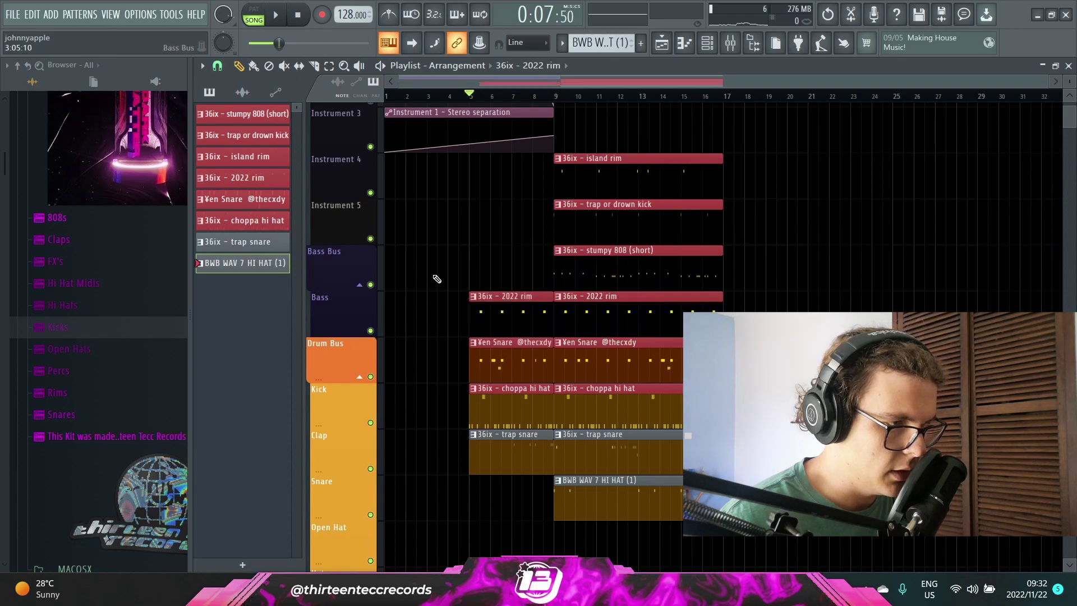
{"action": "key", "text": "F9"}
Add an LFO filter effect to Drum Bus slot 7.
{"action": "left_click", "coordinate": [953, 233]}
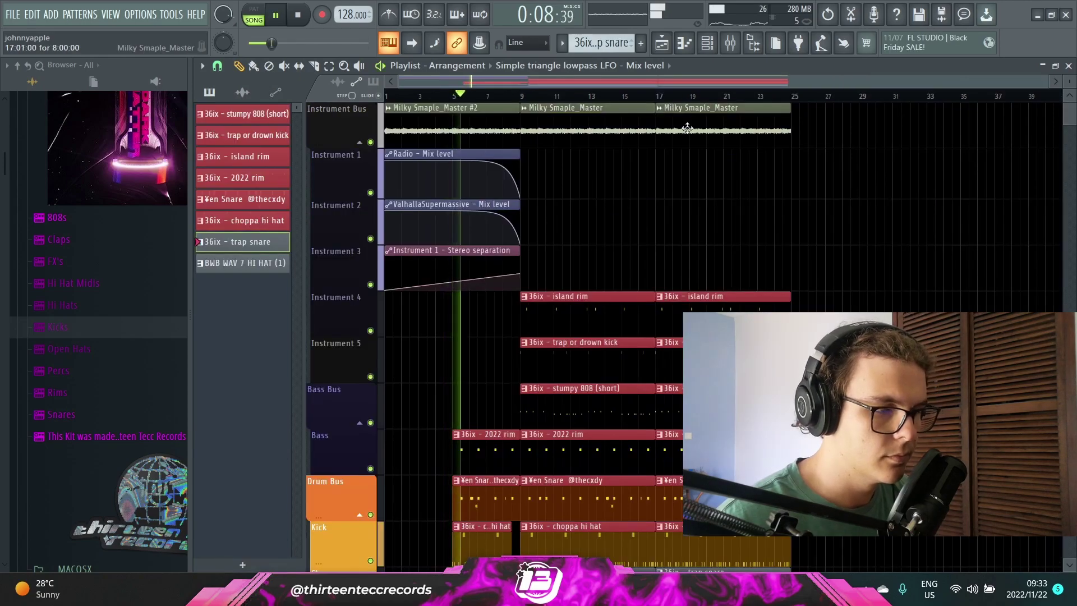
{"action": "scroll", "coordinate": [717, 224], "scroll_direction": "down", "scroll_amount": 3}
{"action": "scroll", "coordinate": [717, 225], "scroll_direction": "down", "scroll_amount": 1}
{"action": "scroll", "coordinate": [757, 224], "scroll_direction": "up", "scroll_amount": 3}
{"action": "scroll", "coordinate": [671, 331], "scroll_direction": "down", "scroll_amount": 3}
{"action": "scroll", "coordinate": [503, 354], "scroll_direction": "up", "scroll_amount": 3}
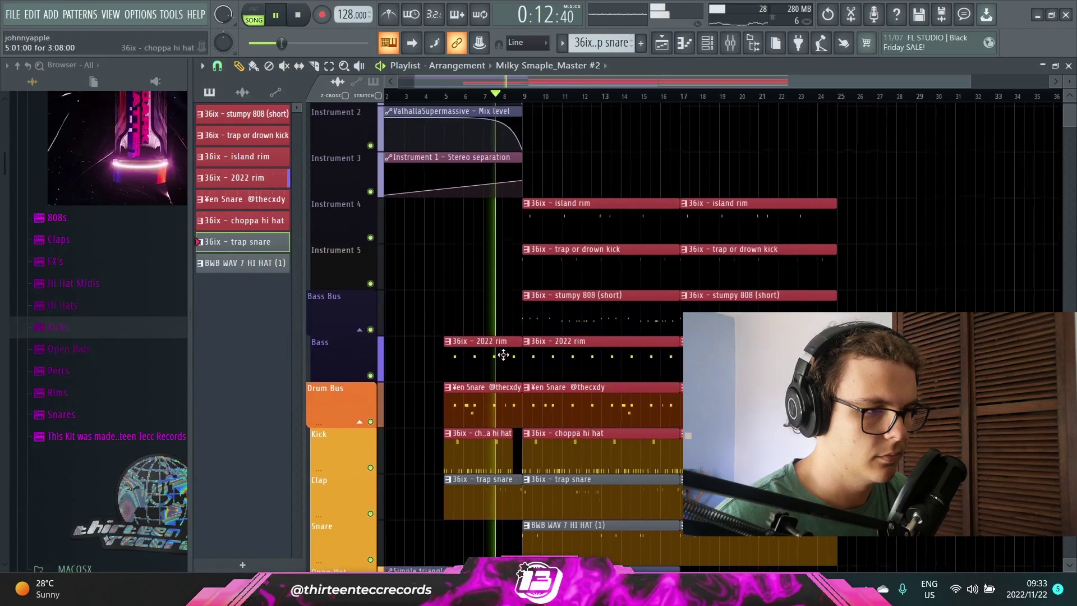
Slice the sample near bar 18, delete a short stretch, and play from that point.
{"action": "left_click", "coordinate": [315, 67]}
{"action": "scroll", "coordinate": [452, 269], "scroll_direction": "up", "scroll_amount": 3}
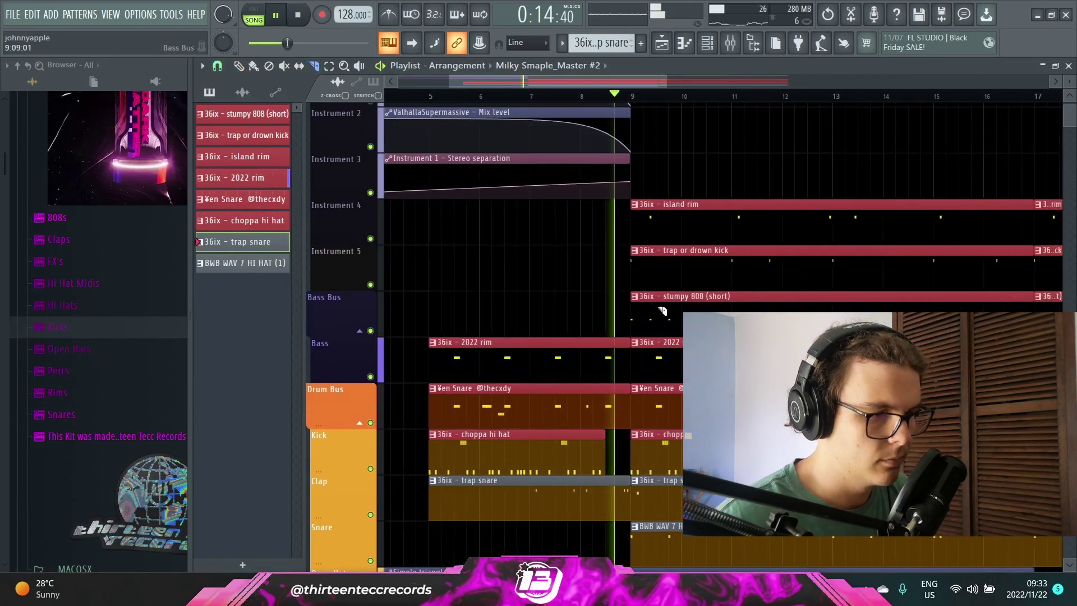
{"action": "scroll", "coordinate": [741, 166], "scroll_direction": "down", "scroll_amount": 2}
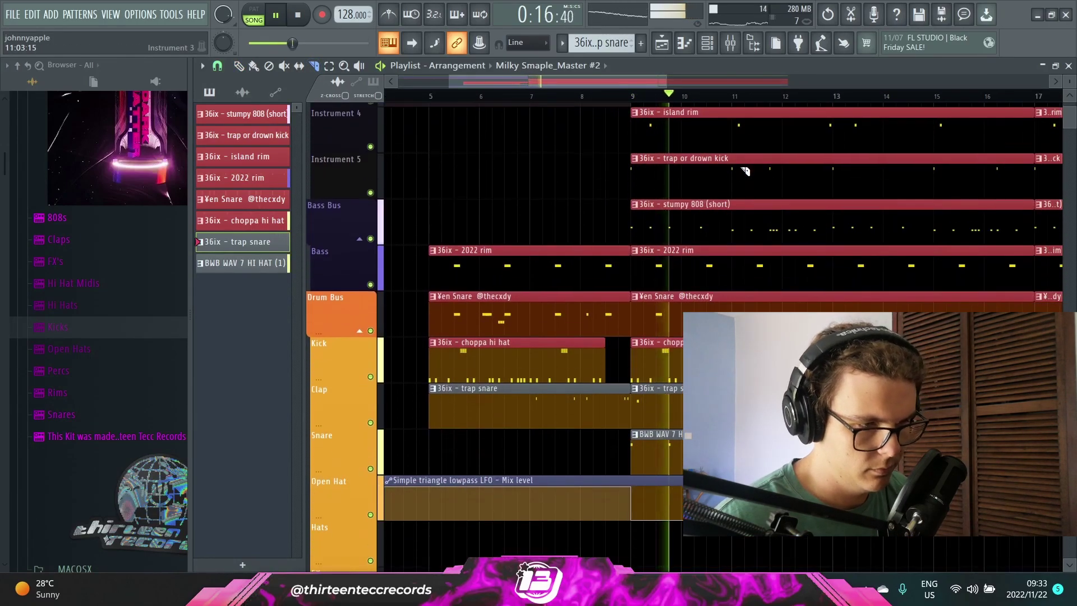
{"action": "scroll", "coordinate": [746, 168], "scroll_direction": "down", "scroll_amount": 2, "text": "ctrl"}
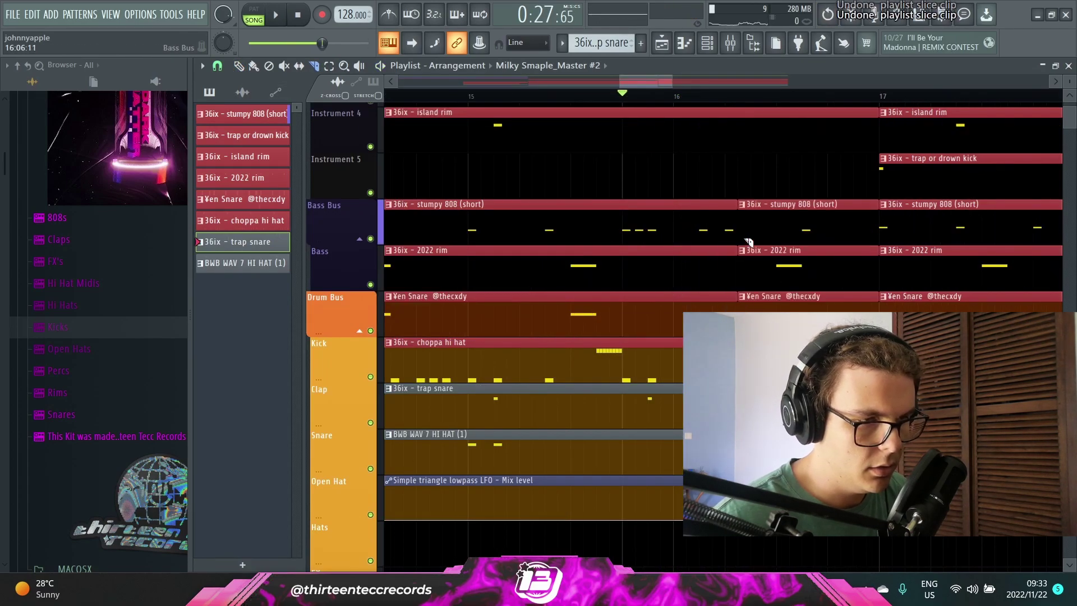
{"action": "key", "text": "Delete"}
{"action": "key", "text": "space"}
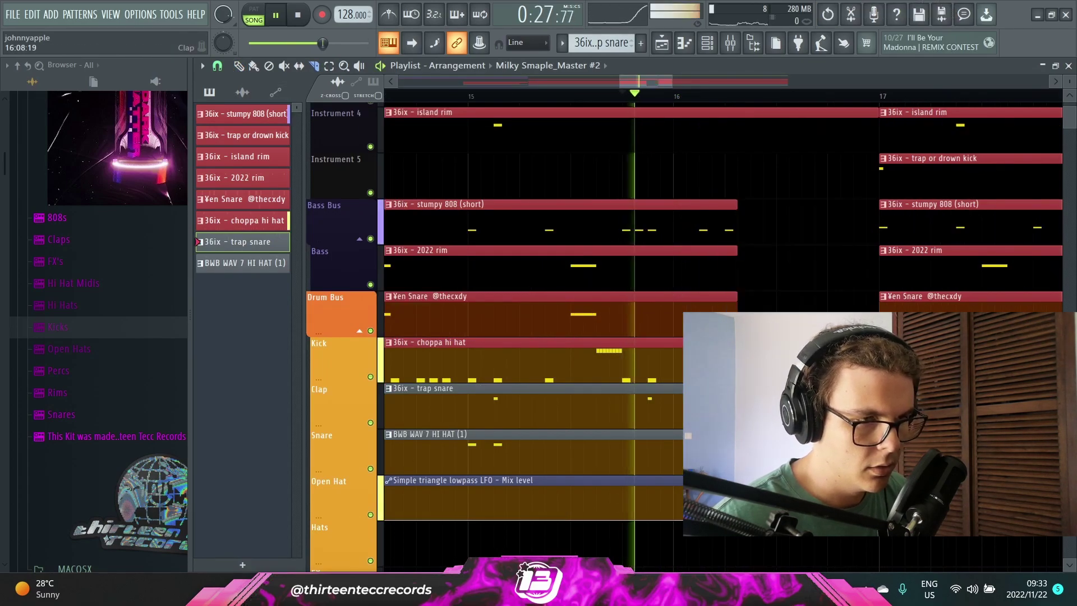
Set the sample's declicking mode to Generic (bleeding).
{"action": "scroll", "coordinate": [748, 241], "scroll_direction": "up", "scroll_amount": 4}
{"action": "scroll", "coordinate": [757, 279], "scroll_direction": "down", "scroll_amount": 2, "text": "ctrl"}
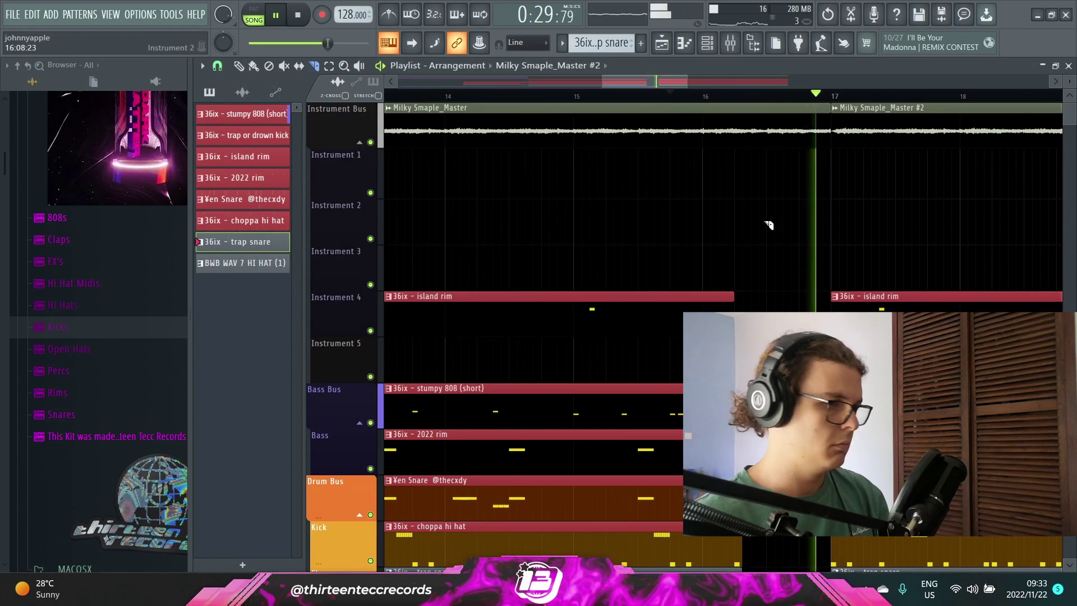
{"action": "scroll", "coordinate": [829, 252], "scroll_direction": "down", "scroll_amount": 3}
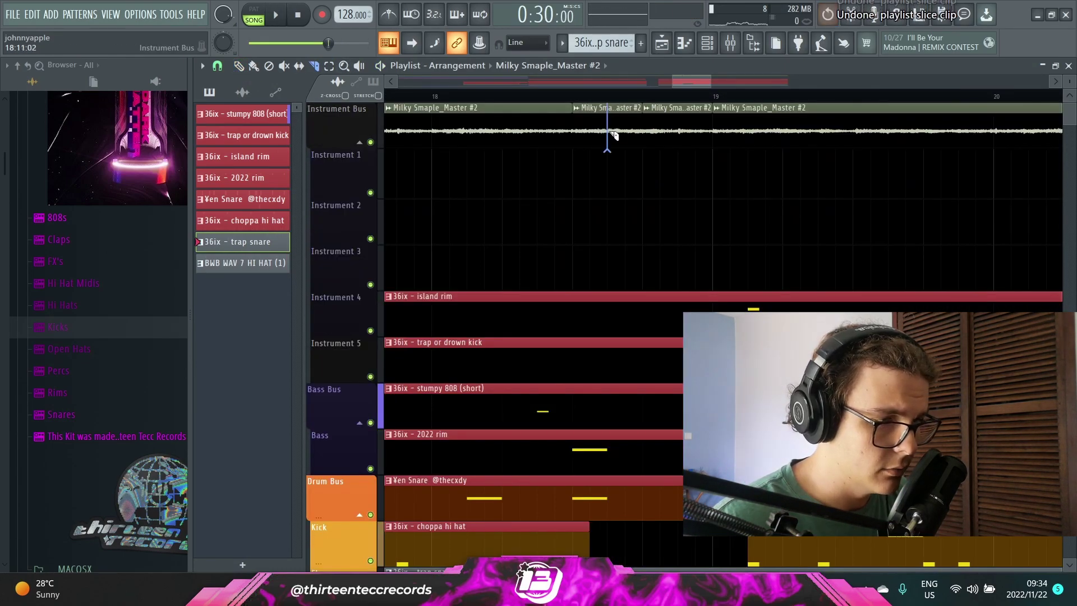
{"action": "left_click", "coordinate": [476, 380]}
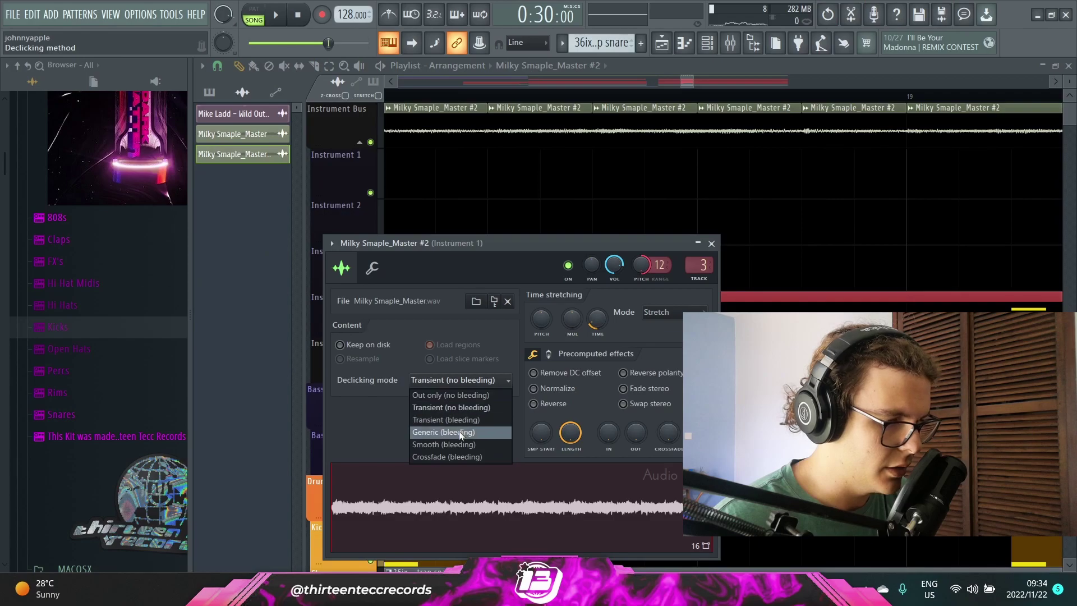
{"action": "left_click", "coordinate": [458, 431]}
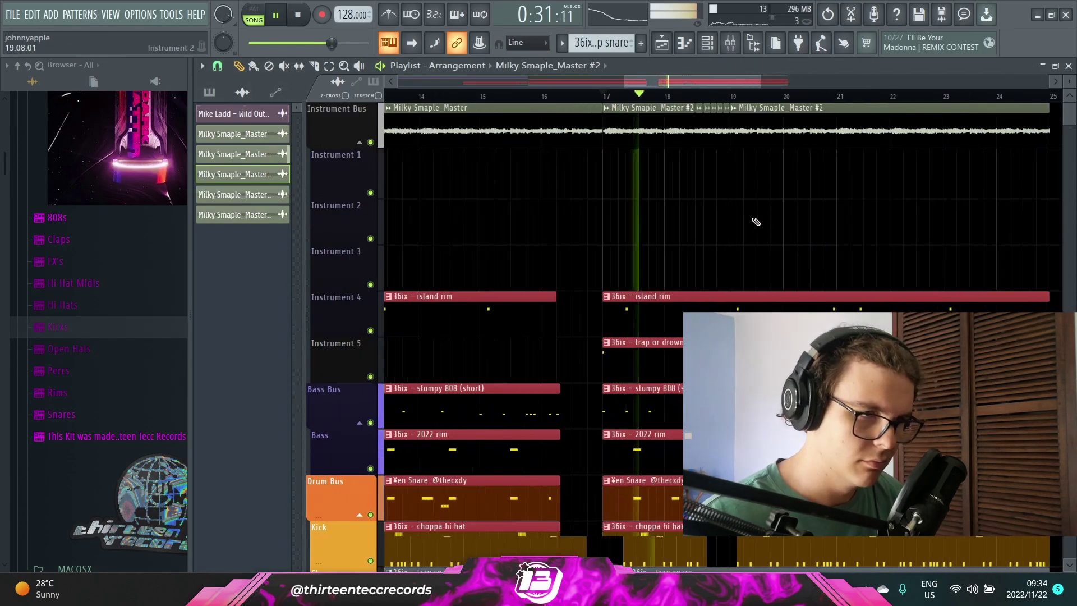
{"action": "scroll", "coordinate": [756, 222], "scroll_direction": "up", "scroll_amount": 4}
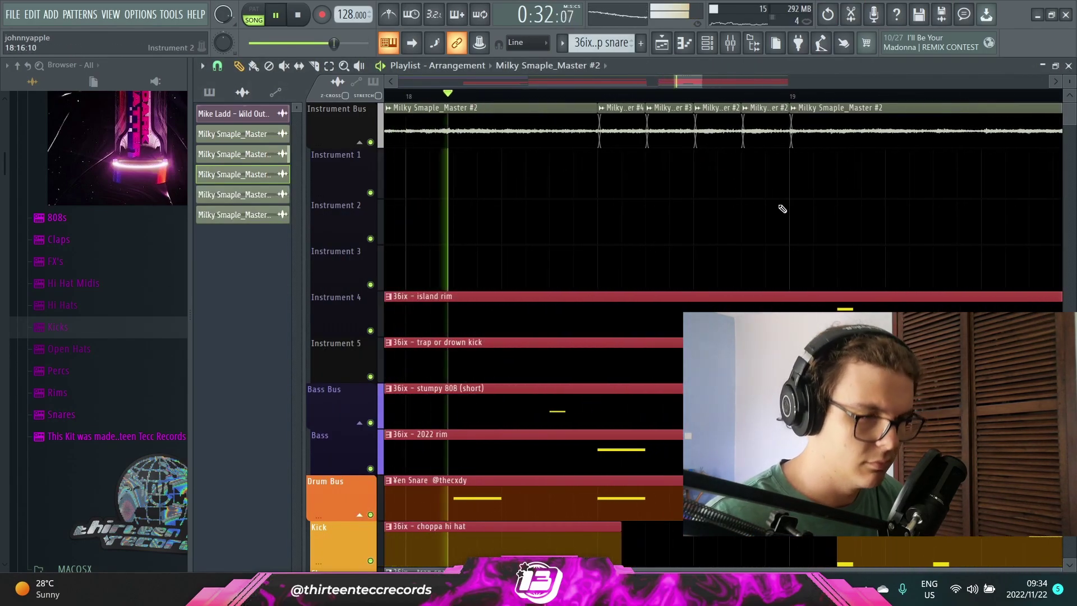
{"action": "scroll", "coordinate": [805, 213], "scroll_direction": "down", "scroll_amount": 6}
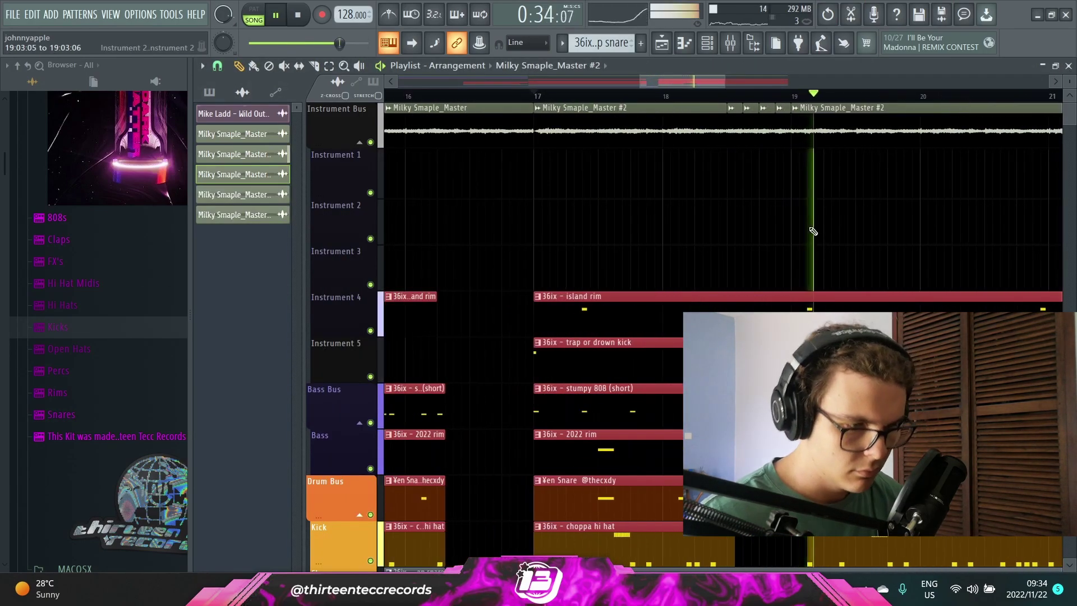
{"action": "scroll", "coordinate": [861, 219], "scroll_direction": "up", "scroll_amount": 3}
{"action": "scroll", "coordinate": [892, 185], "scroll_direction": "up", "scroll_amount": 2}
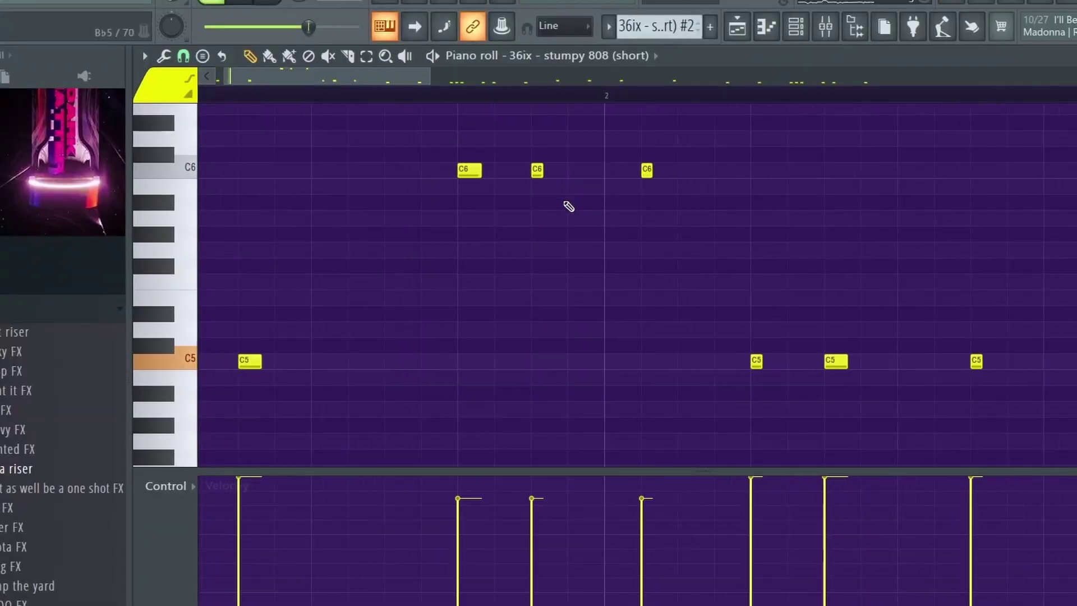
{"action": "scroll", "coordinate": [568, 204], "scroll_direction": "down", "scroll_amount": 2}
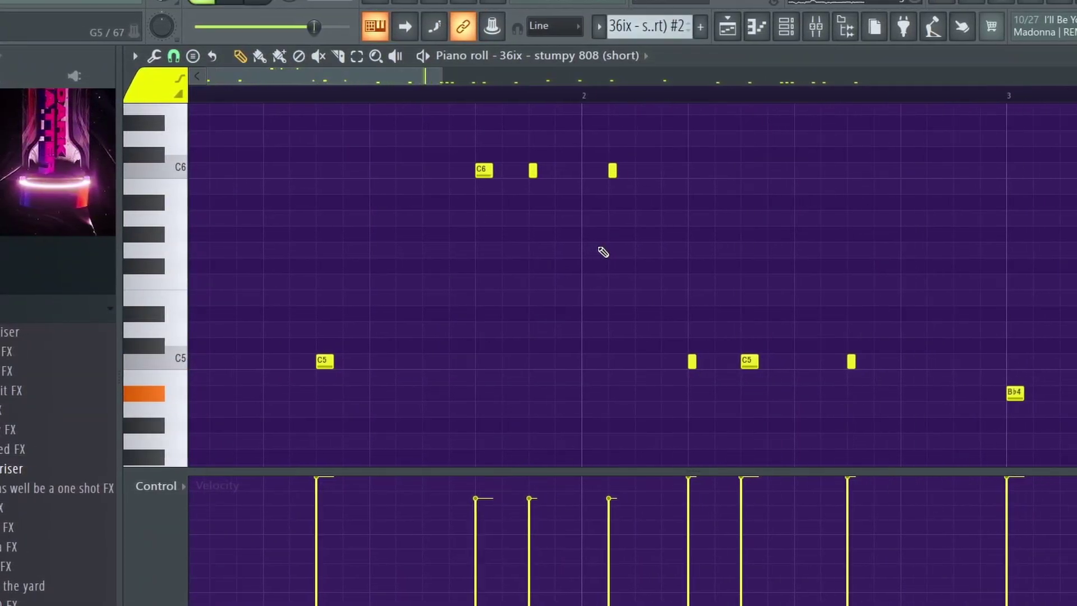
{"action": "scroll", "coordinate": [603, 252], "scroll_direction": "down", "scroll_amount": 5}
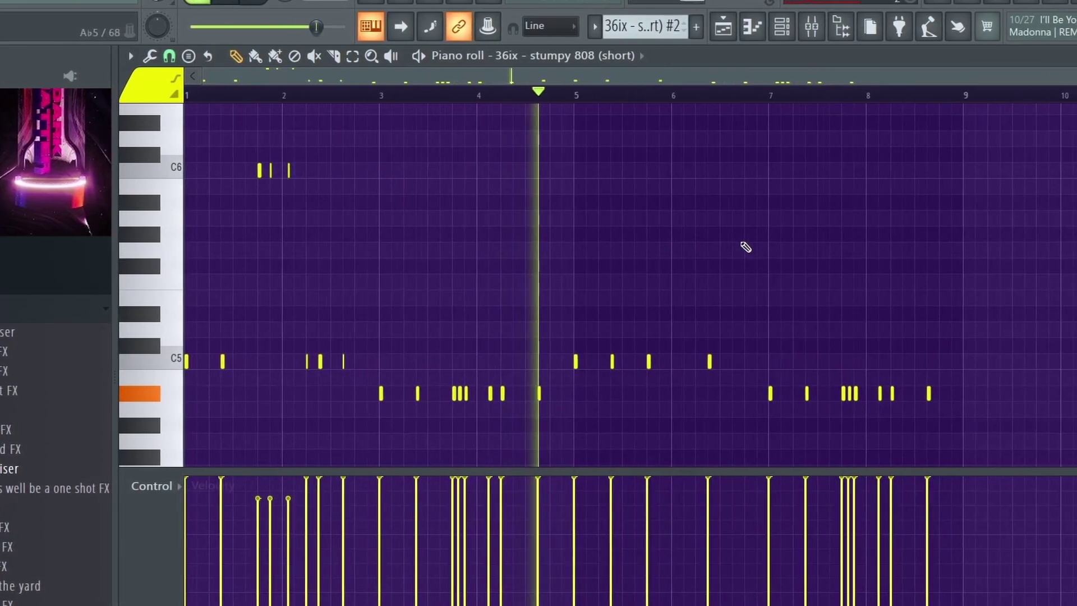
{"action": "scroll", "coordinate": [746, 247], "scroll_direction": "down", "scroll_amount": 1}
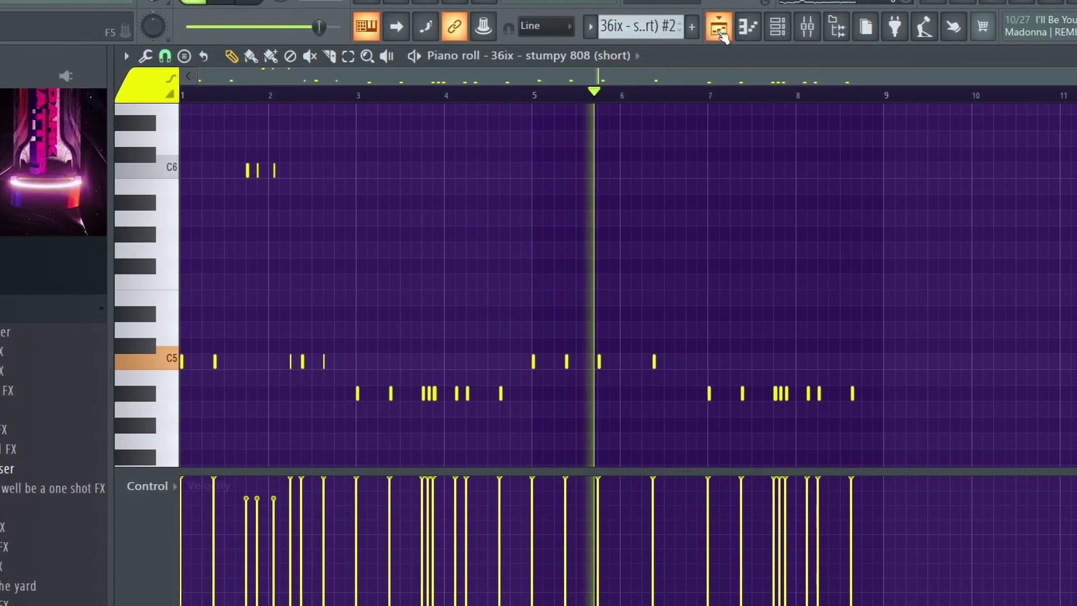